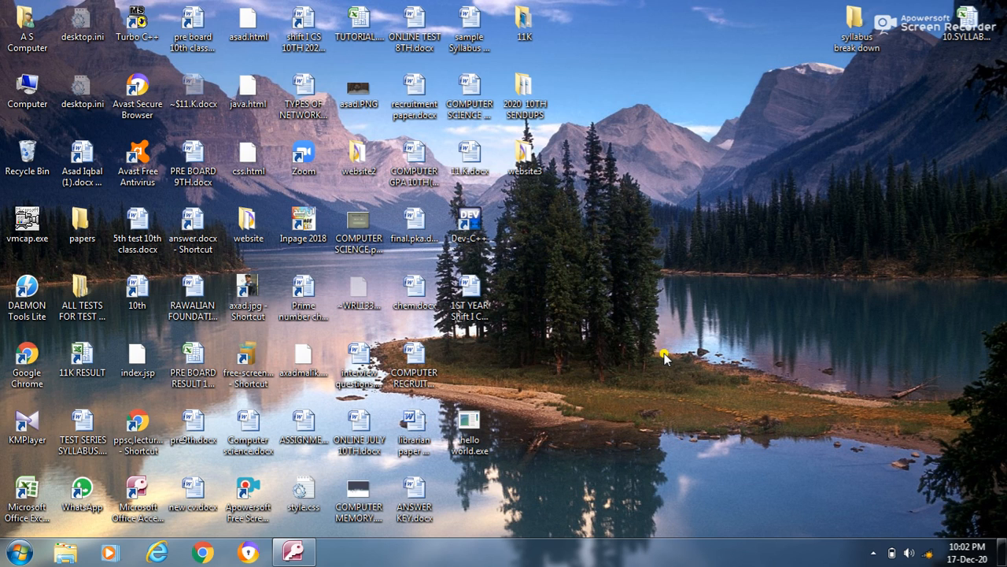
# - Switch to the STUDENT database in Access and view the relationship between the Libray and Student tables
pyautogui.moveTo(288, 553)
pyautogui.click(285, 447)
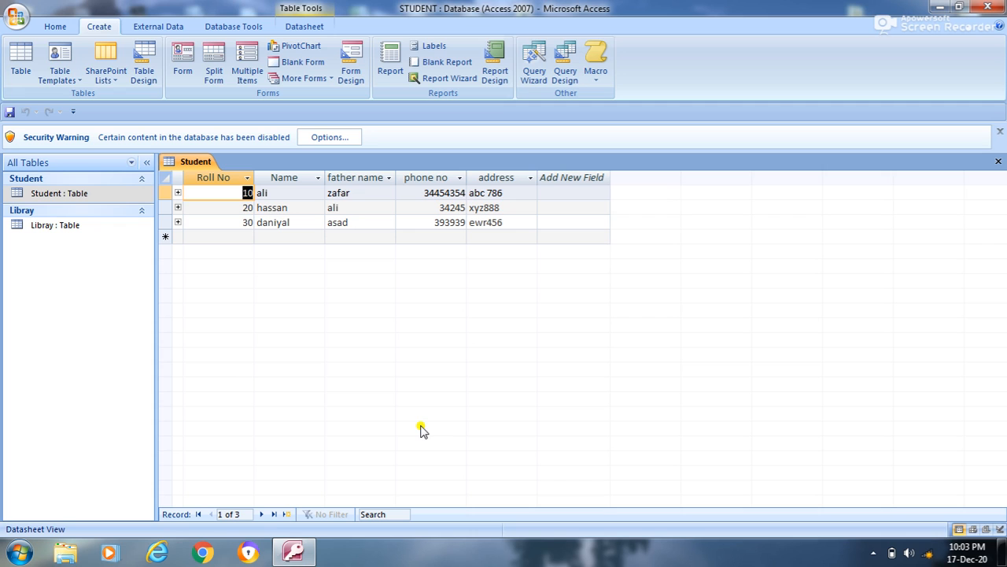
pyautogui.click(53, 29)
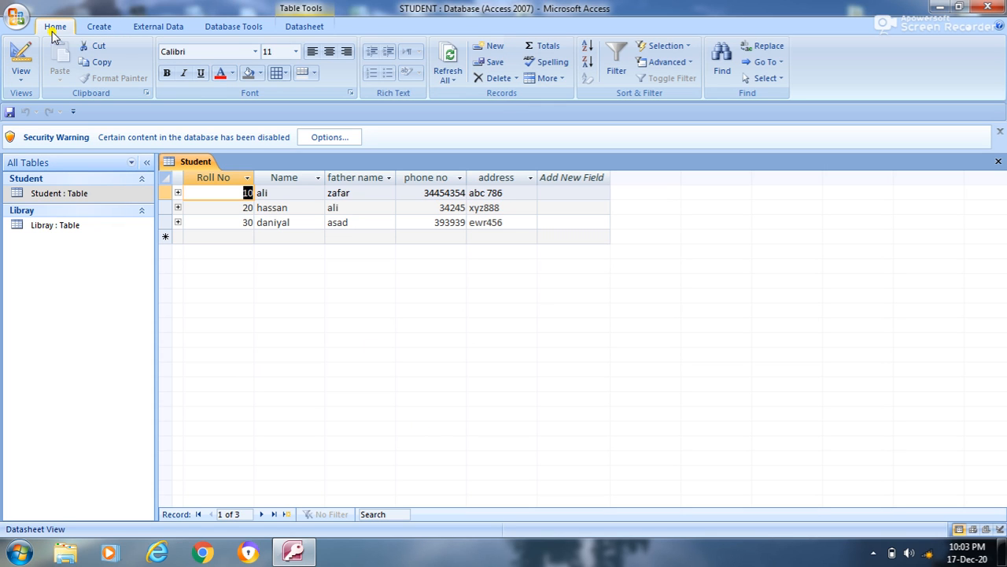
pyautogui.click(236, 28)
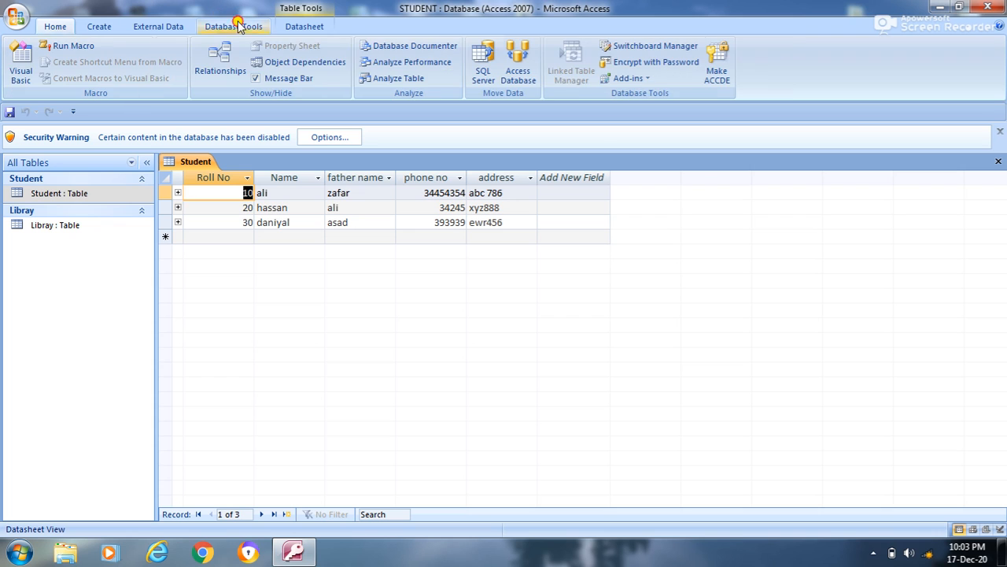
pyautogui.click(222, 57)
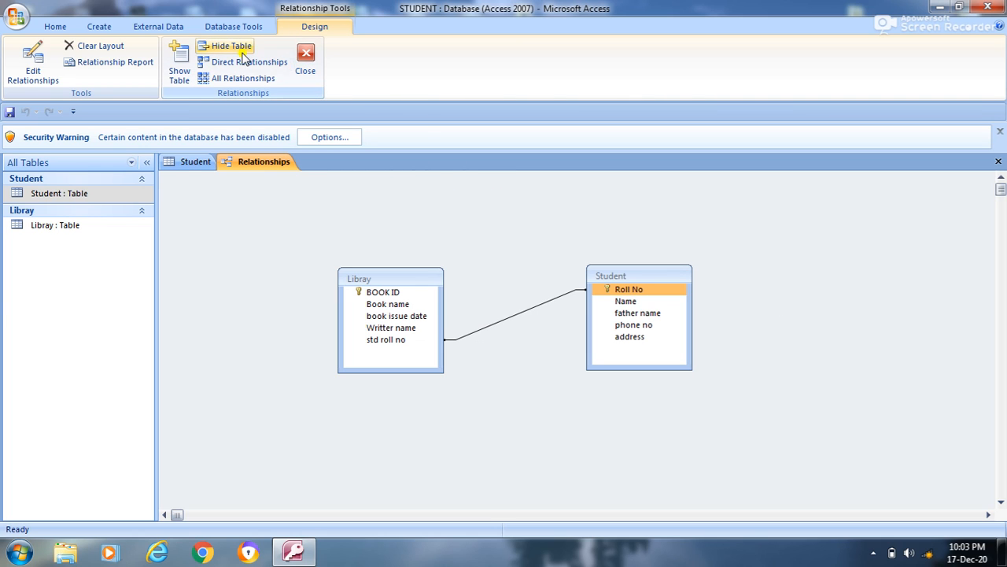
pyautogui.click(305, 61)
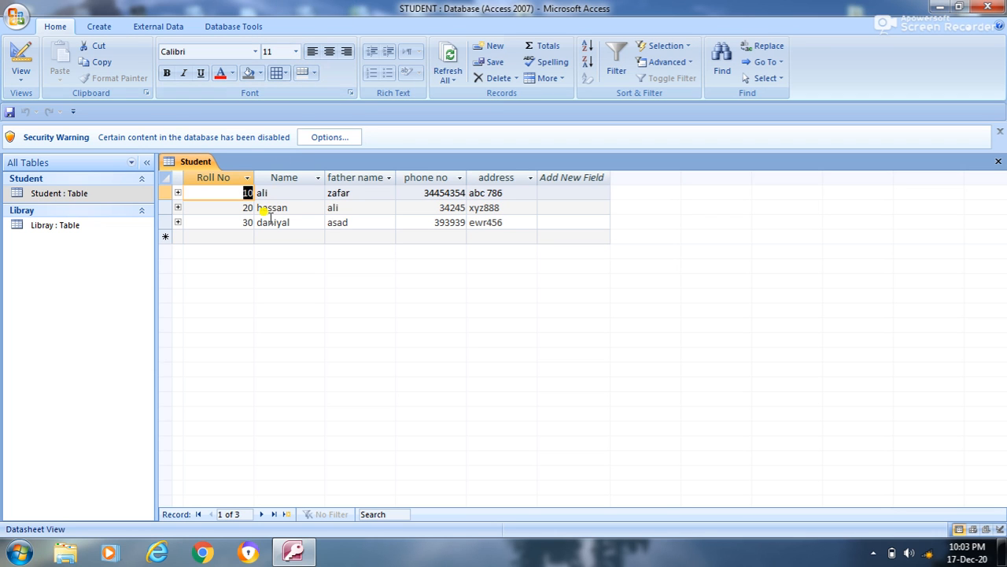
# - Start the Form Wizard with the Student table as the form's data source
pyautogui.click(100, 29)
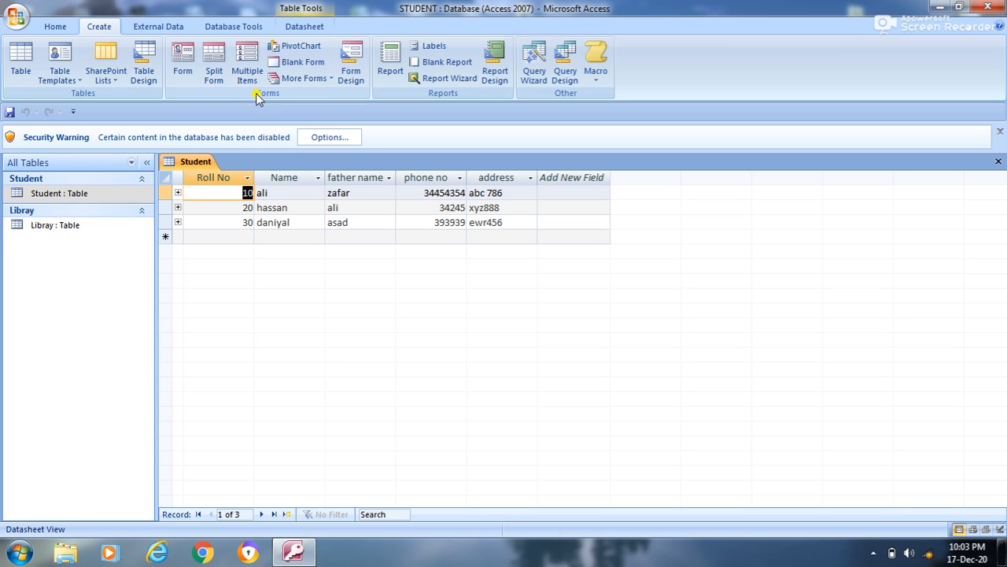
pyautogui.click(333, 80)
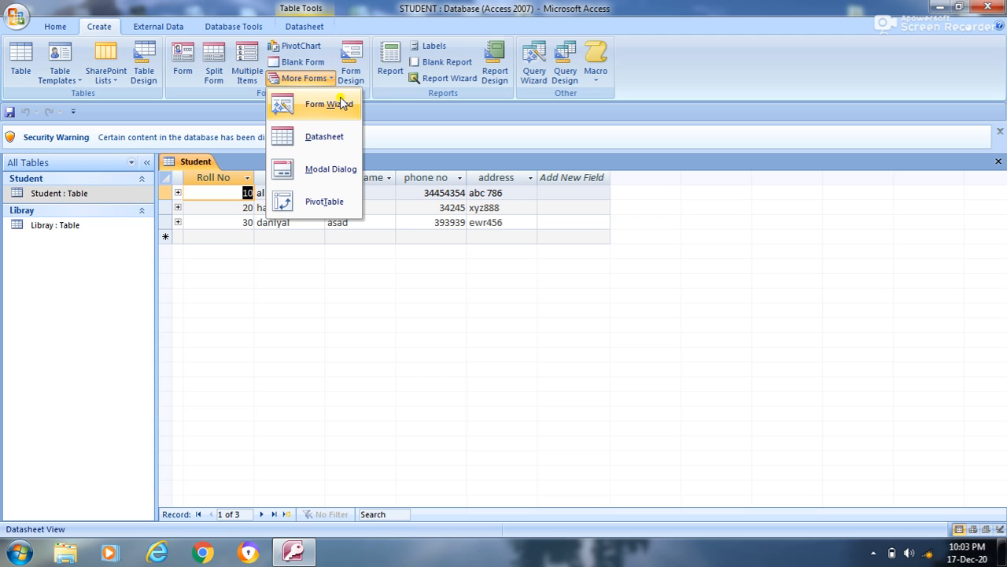
pyautogui.click(342, 102)
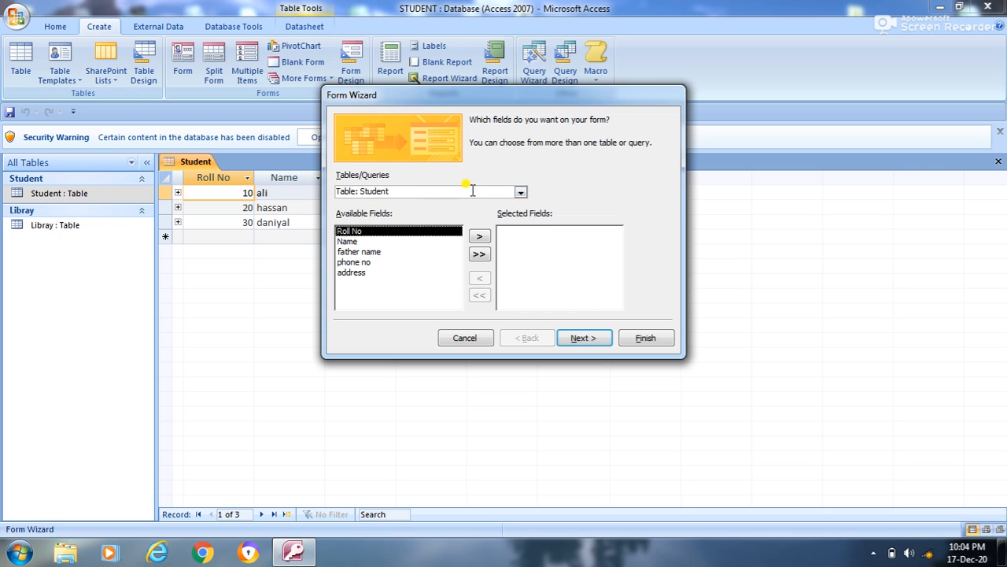
pyautogui.click(520, 193)
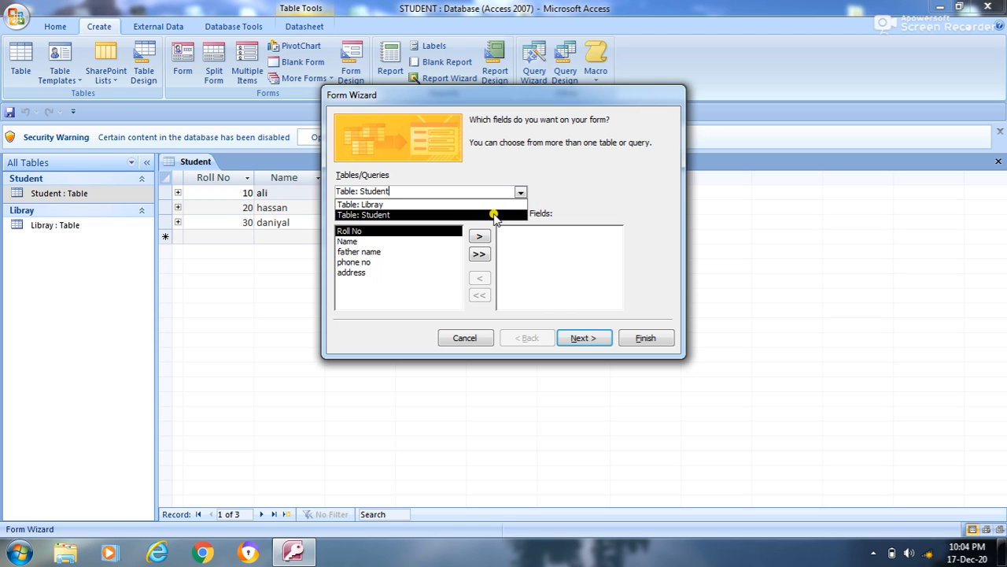
pyautogui.click(494, 214)
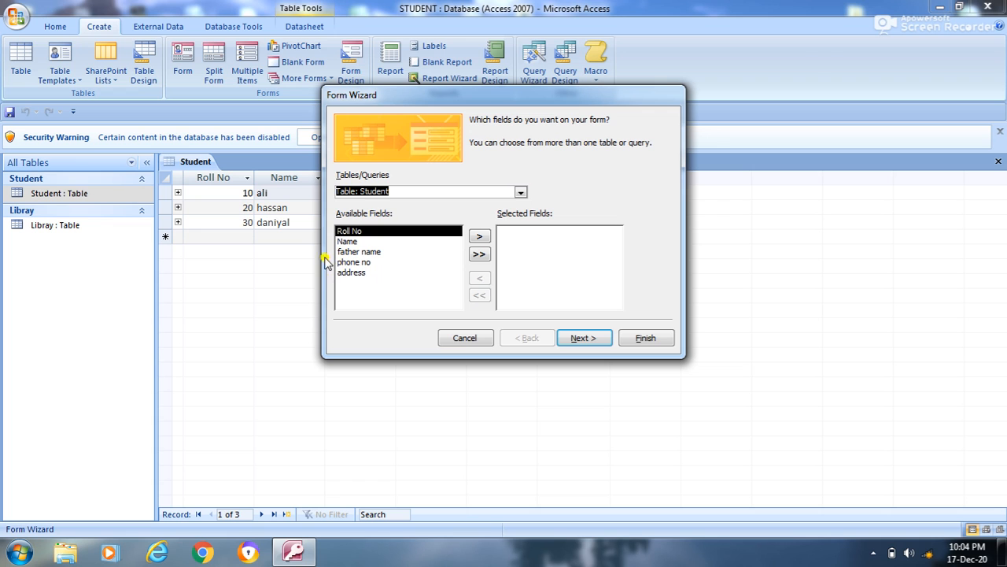
pyautogui.moveTo(433, 99); pyautogui.dragTo(562, 241)
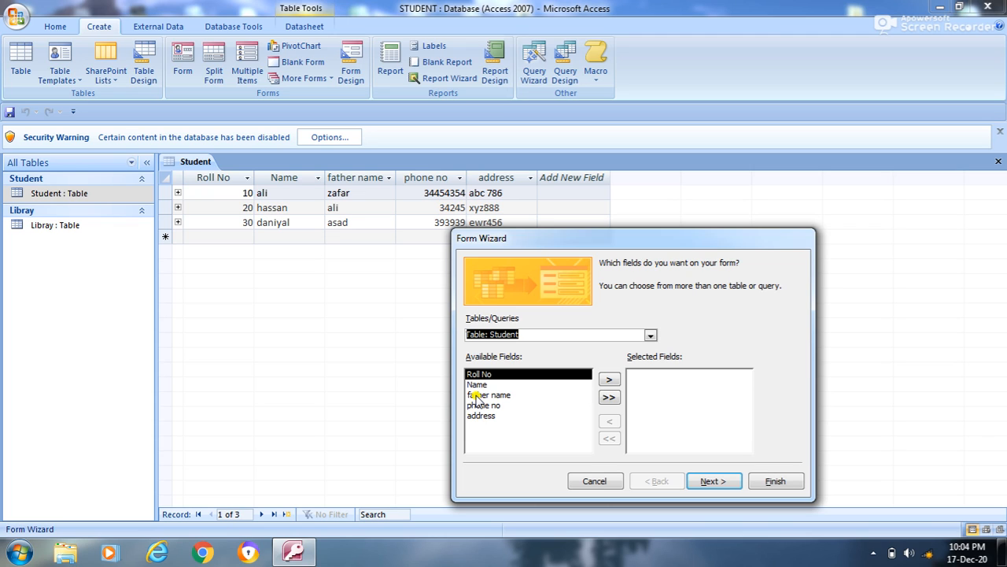
# - Add the Roll No, Name, father name, phone no and address fields to the form's selection one at a time
pyautogui.click(608, 380)
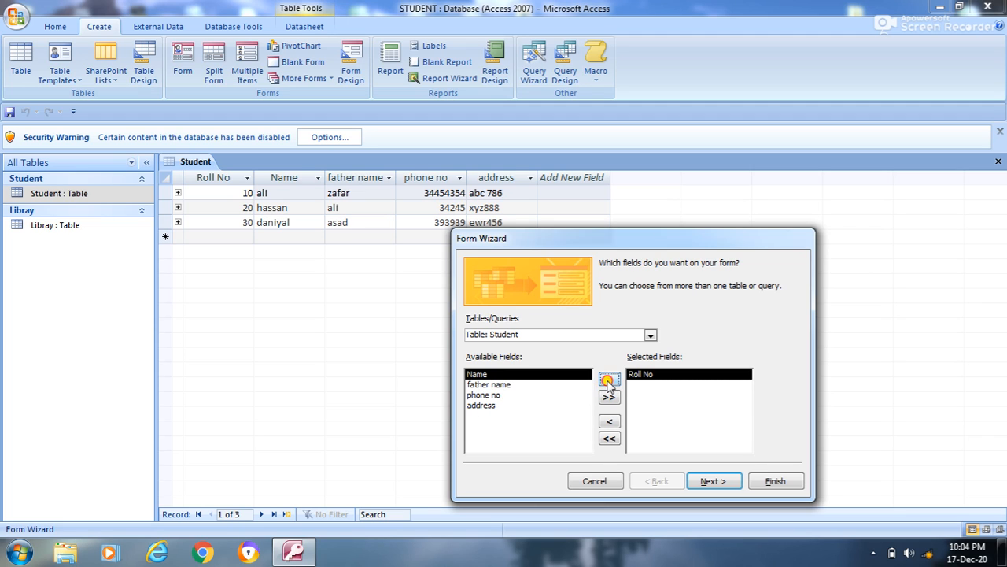
pyautogui.click(608, 383)
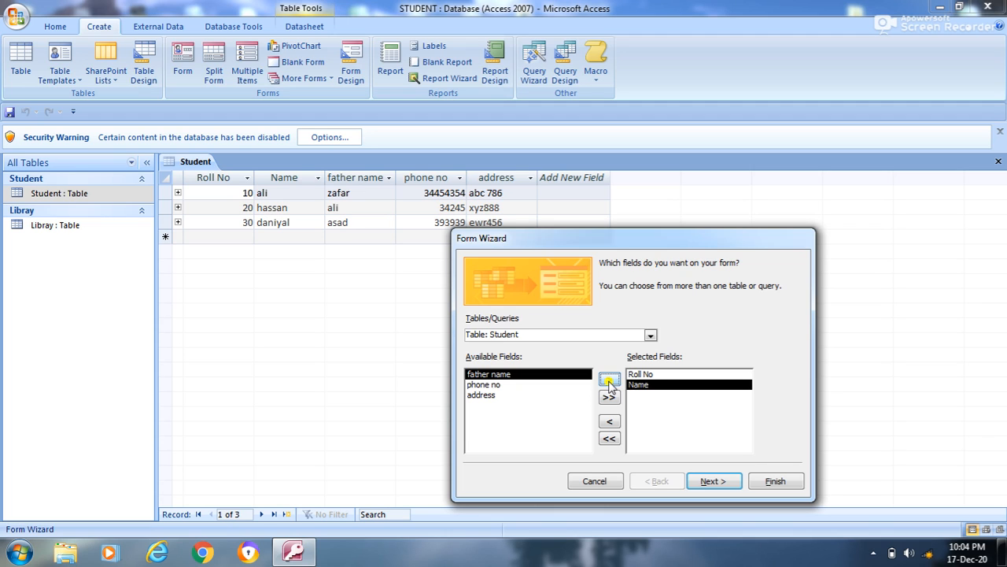
pyautogui.click(609, 381)
pyautogui.click(610, 382)
pyautogui.click(610, 382)
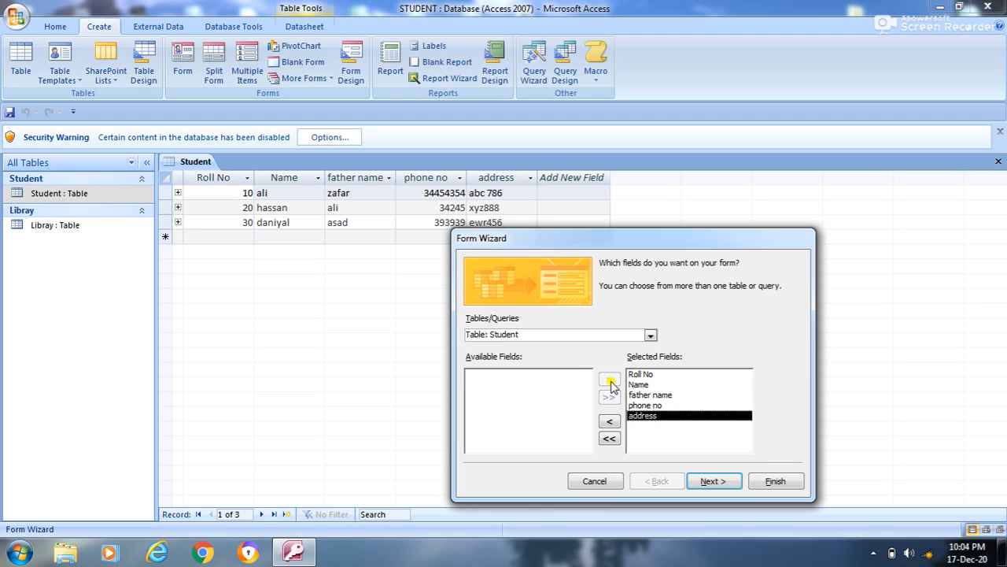
# - Remove all five chosen fields from the form's selection one at a time
pyautogui.click(612, 421)
pyautogui.click(612, 421)
pyautogui.click(612, 421)
pyautogui.click(612, 421)
pyautogui.click(613, 421)
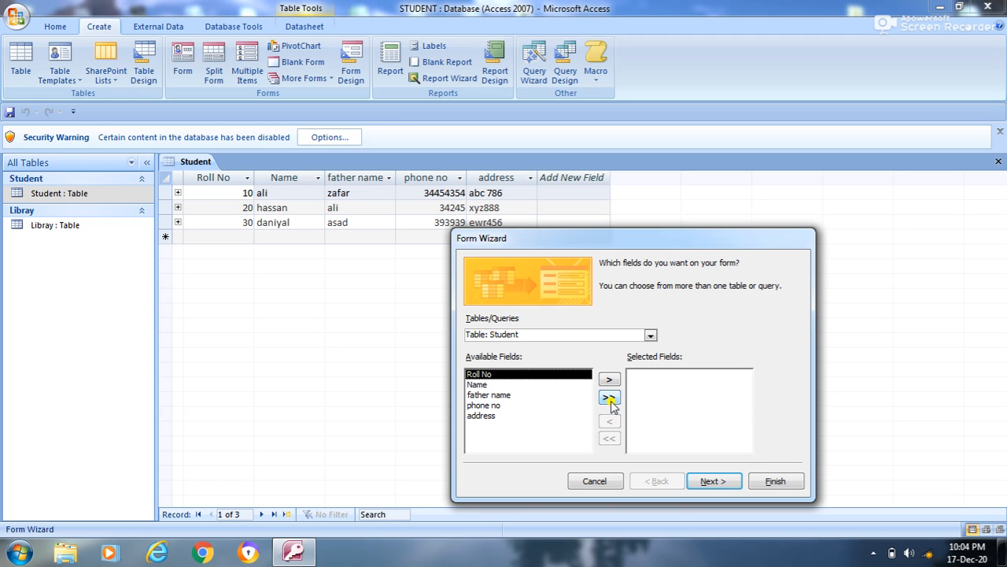
# - Create the form with all Student fields, the Columnar layout, the Solstice style and the title "Student data entry form"
pyautogui.click(610, 398)
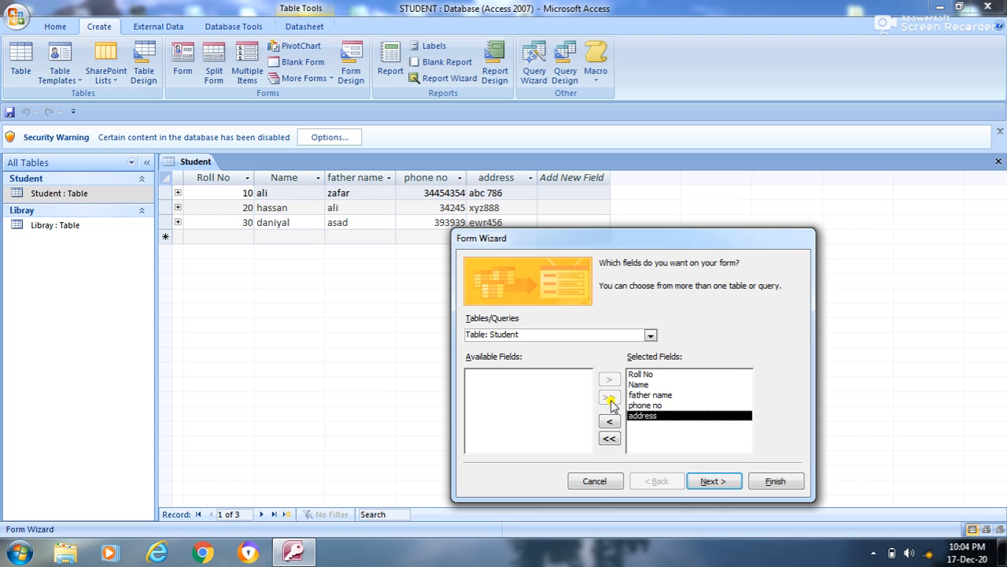
pyautogui.click(710, 481)
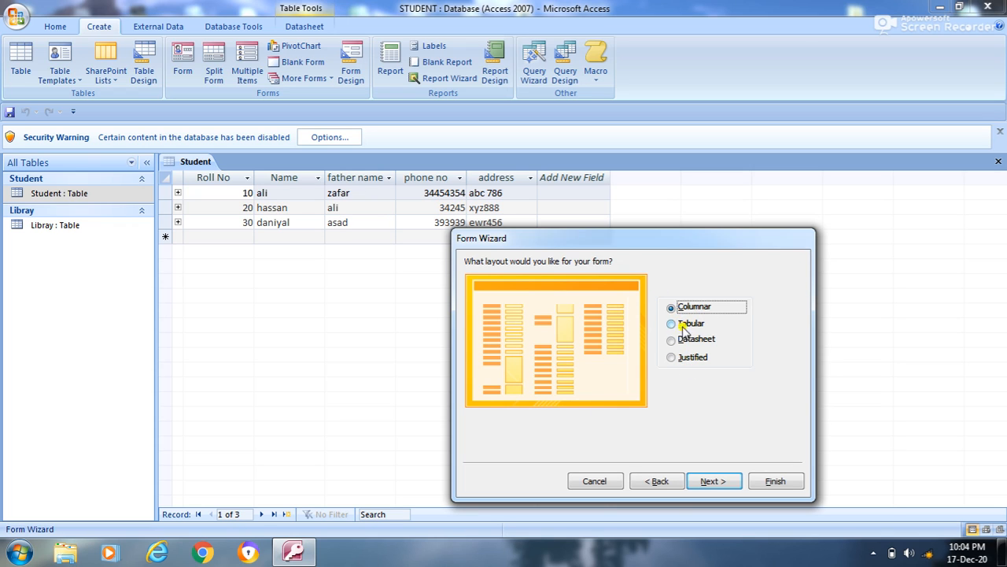
pyautogui.click(711, 481)
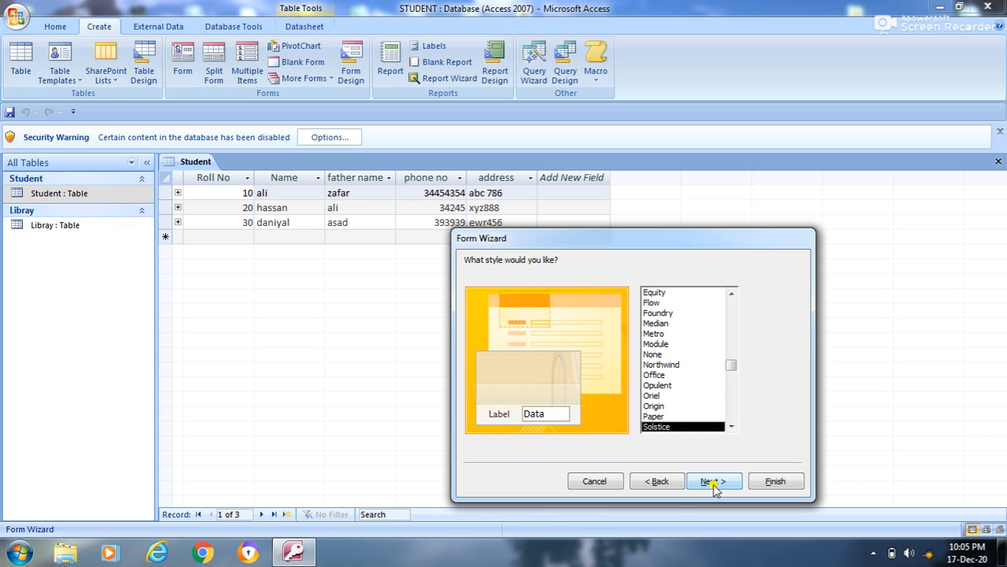
pyautogui.click(713, 481)
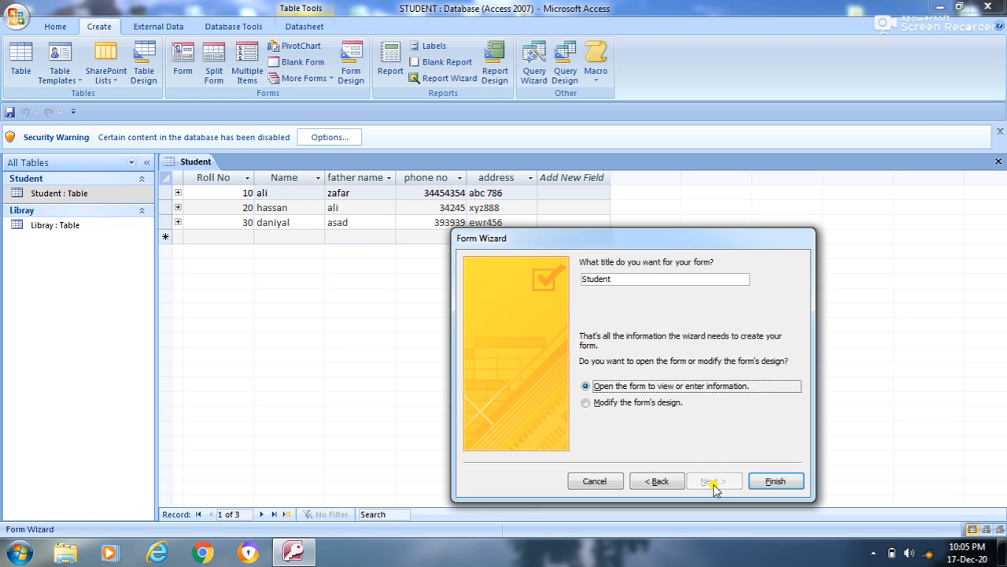
pyautogui.click(654, 283)
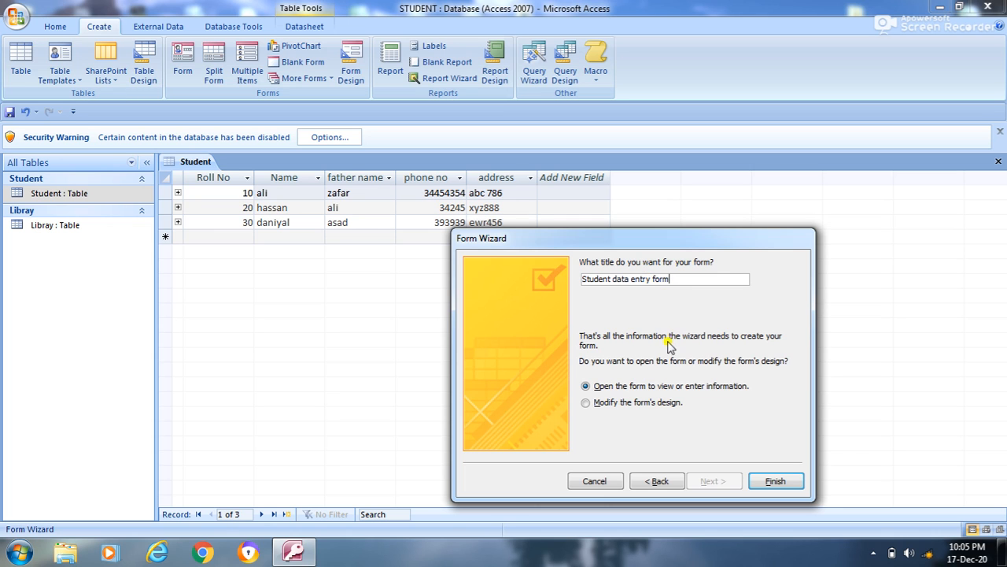
pyautogui.click(776, 481)
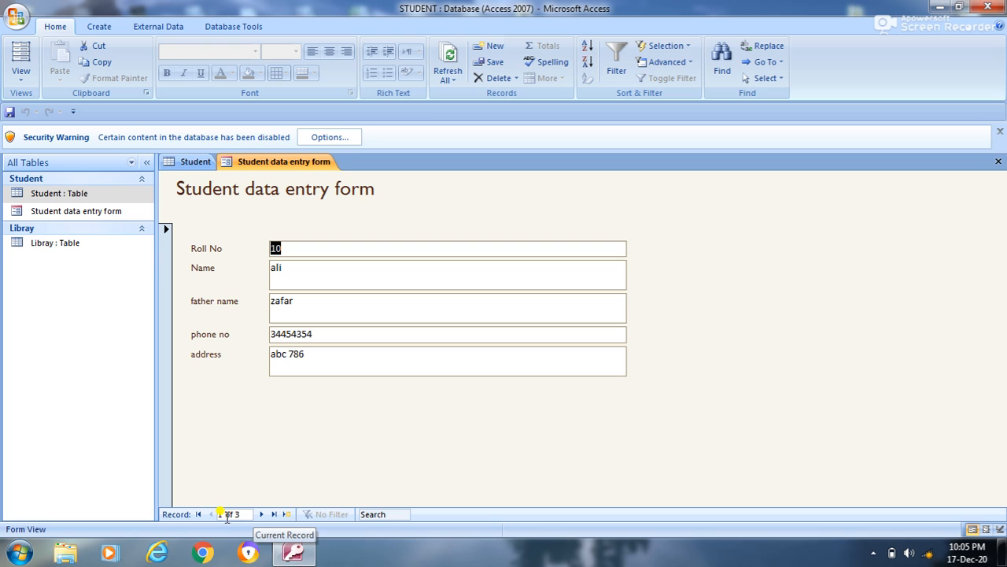
# - Browse the new form from the last record to the blank new record and back
pyautogui.click(276, 515)
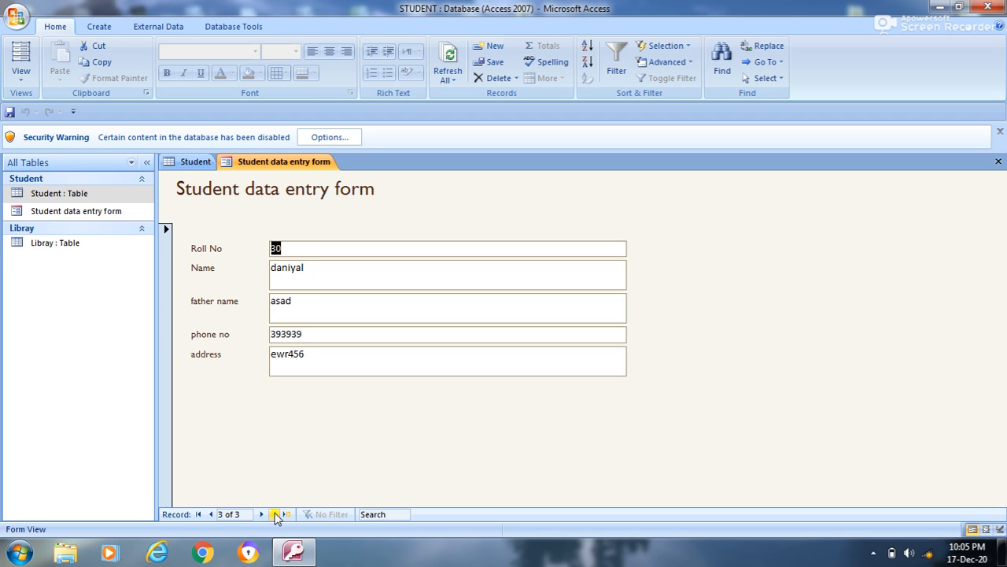
pyautogui.click(262, 515)
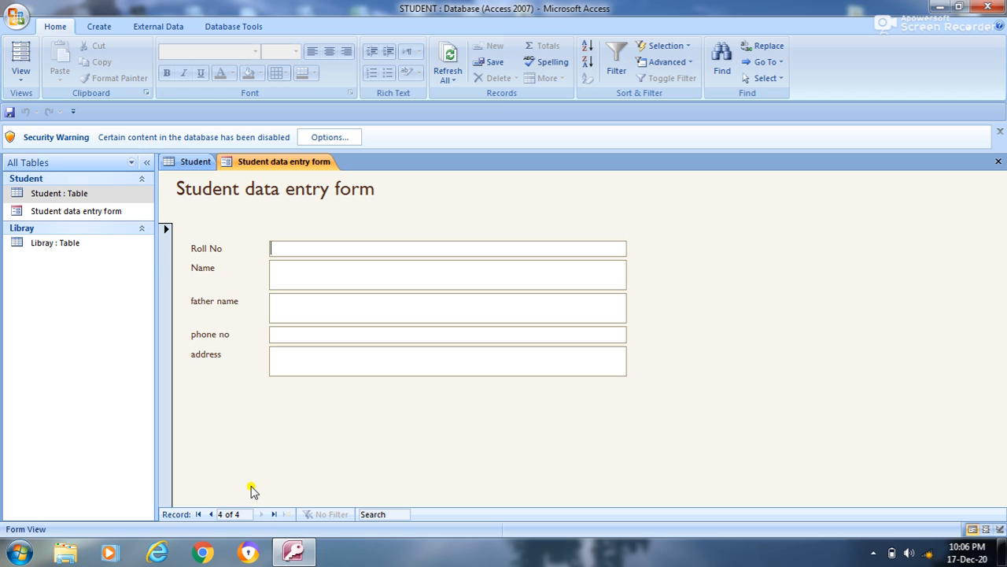
pyautogui.click(213, 513)
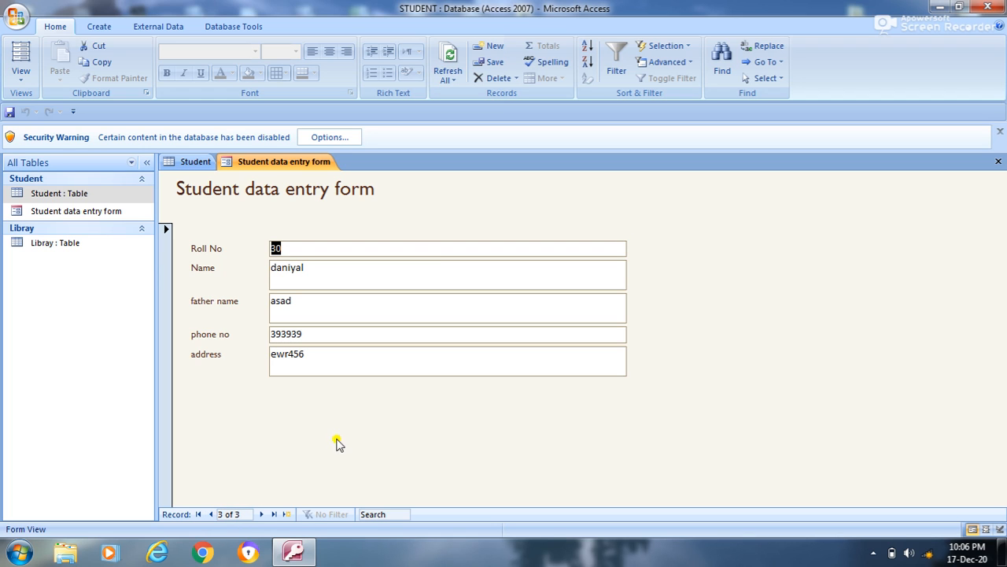
# - Open the student form in Design View and narrow its field text boxes to about 4.125" wide
pyautogui.rightClick(706, 240)
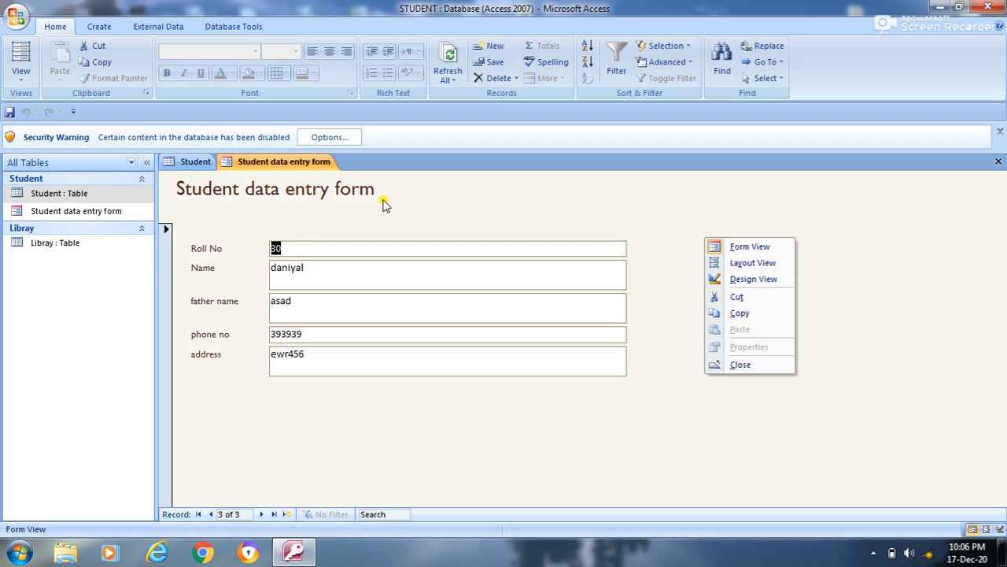
pyautogui.rightClick(316, 162)
pyautogui.rightClick(316, 162)
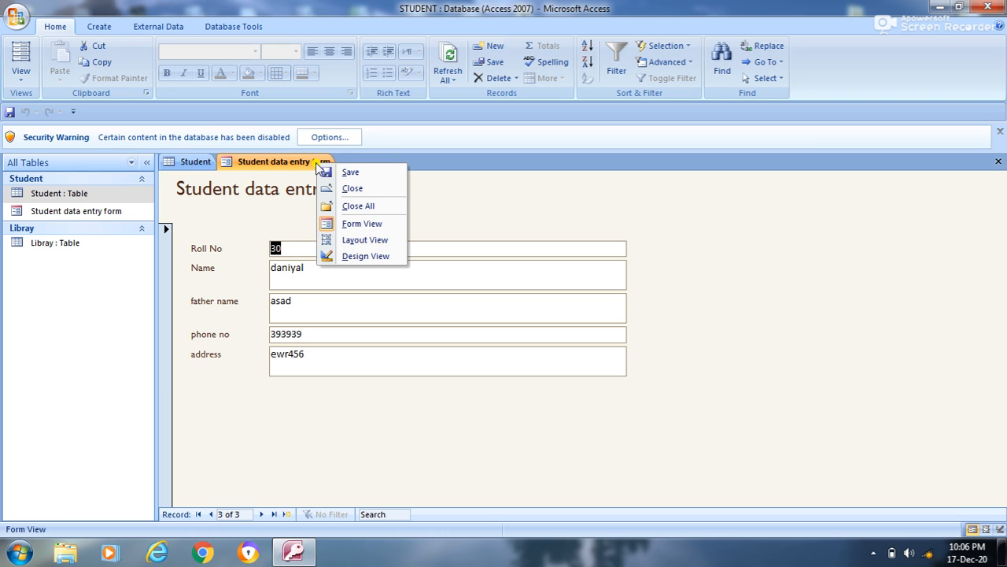
pyautogui.click(352, 256)
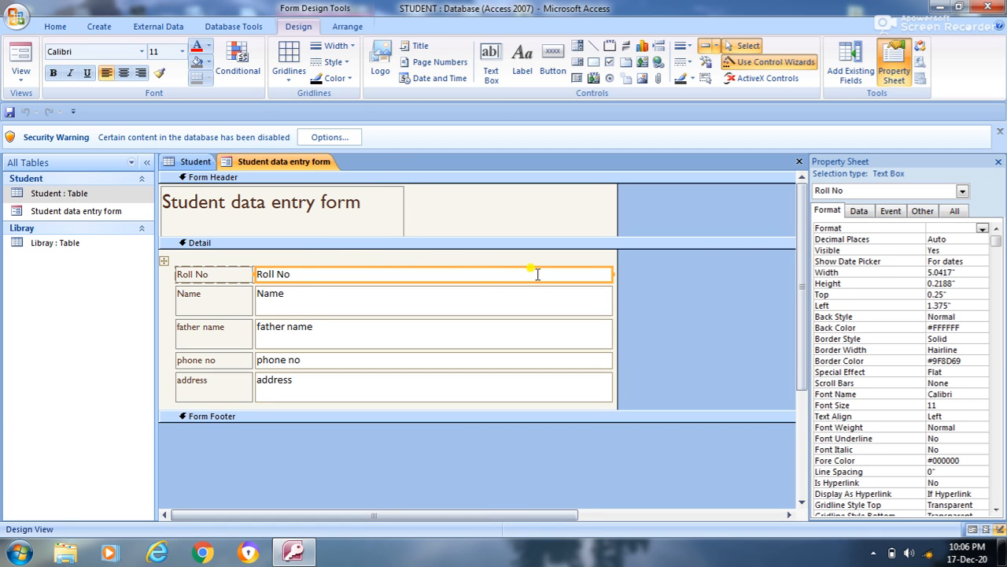
pyautogui.moveTo(611, 273); pyautogui.dragTo(546, 273)
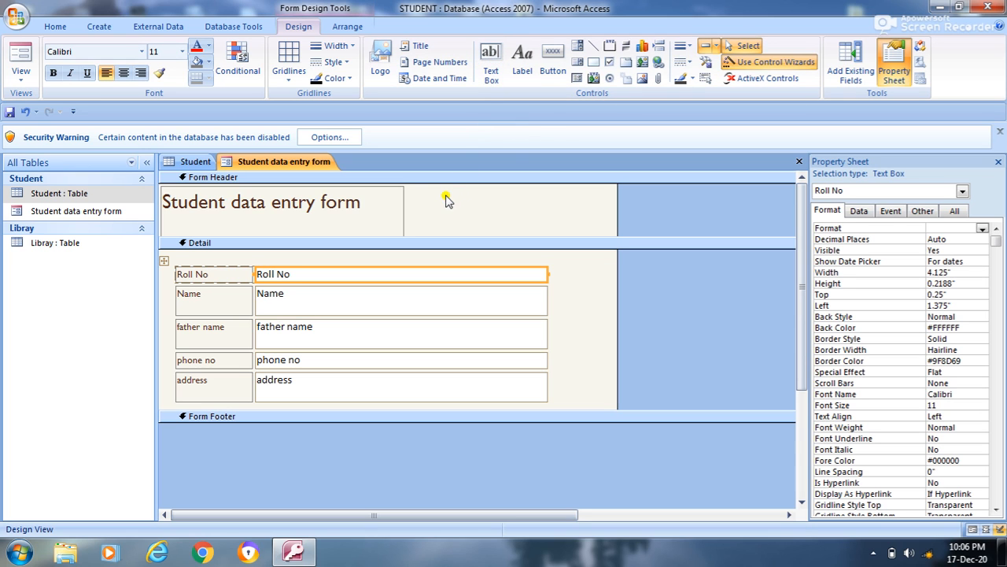
# - Try adding an unbound text box about 2.125" wide beside the title in the form header, and undo it
pyautogui.click(497, 81)
pyautogui.moveTo(415, 190); pyautogui.dragTo(565, 232)
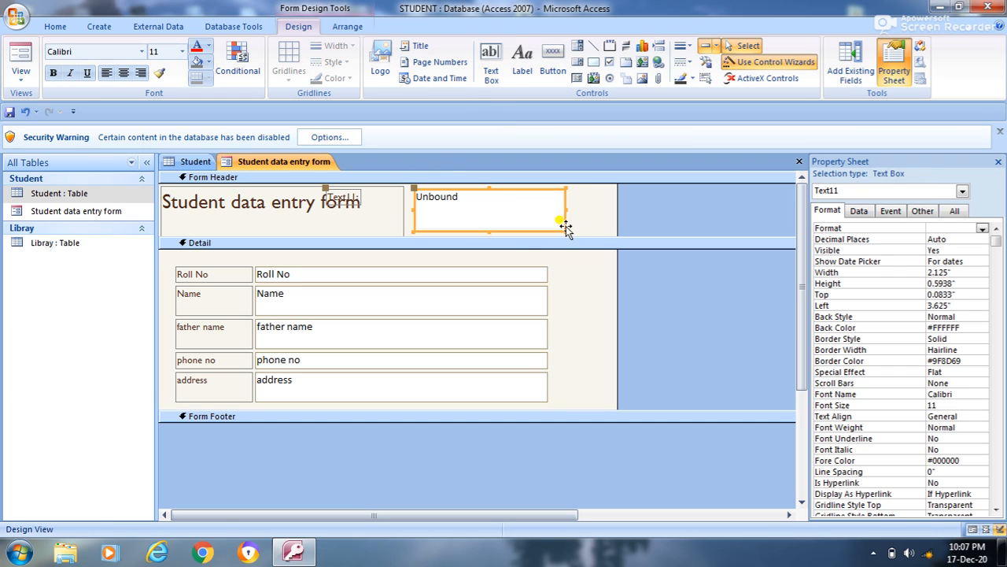
pyautogui.click(506, 204)
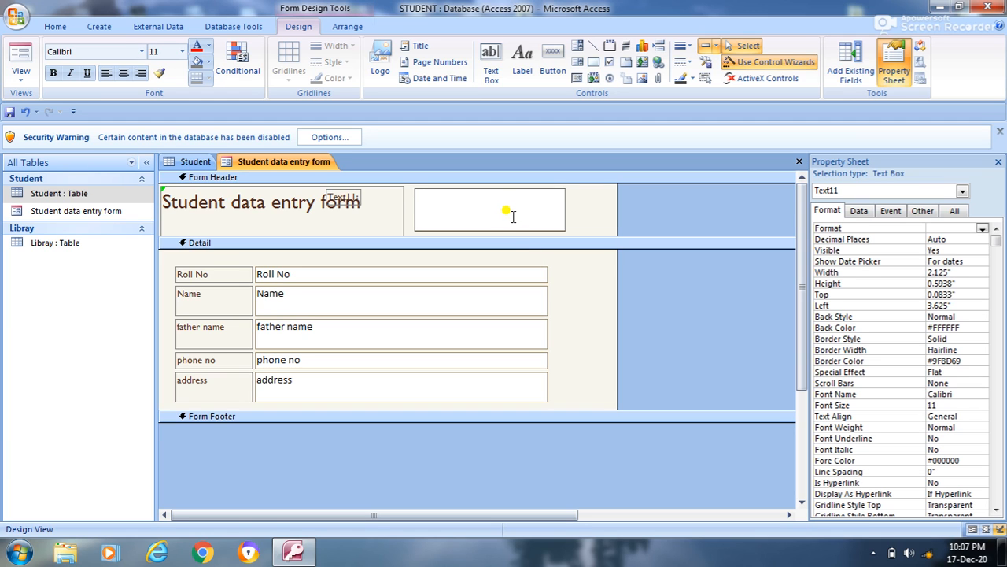
pyautogui.hotkey('ctrl', 'z')
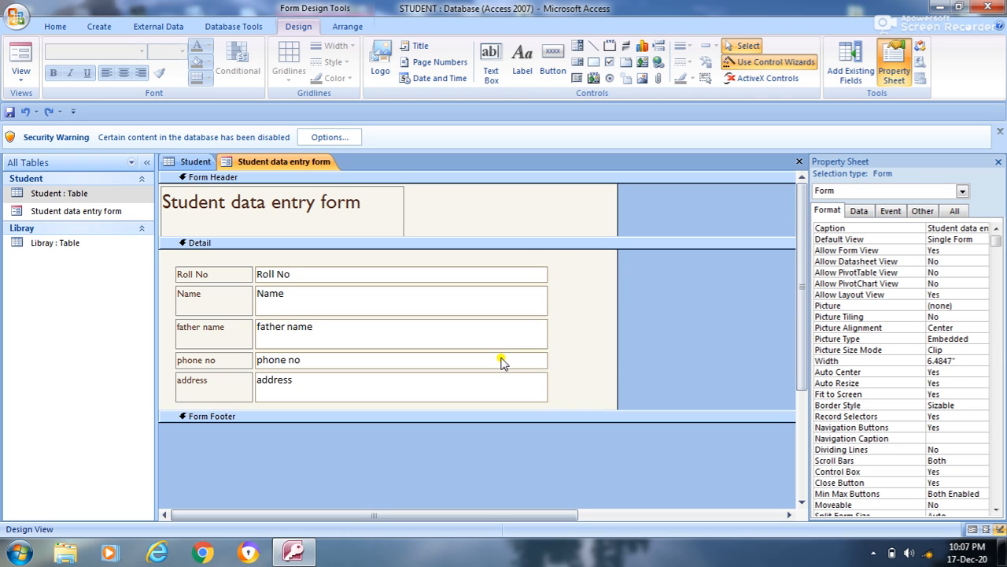
# - Draw a command button about 0.42" by 0.63" beside the Detail fields, with the Record Navigation action Find Next
pyautogui.click(551, 63)
pyautogui.moveTo(574, 264); pyautogui.dragTo(603, 307)
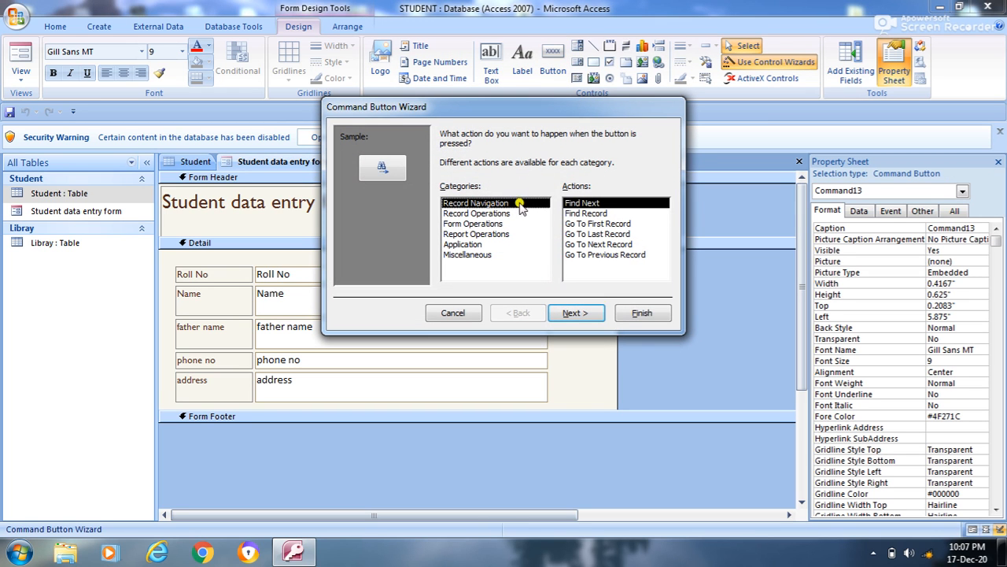
pyautogui.click(567, 314)
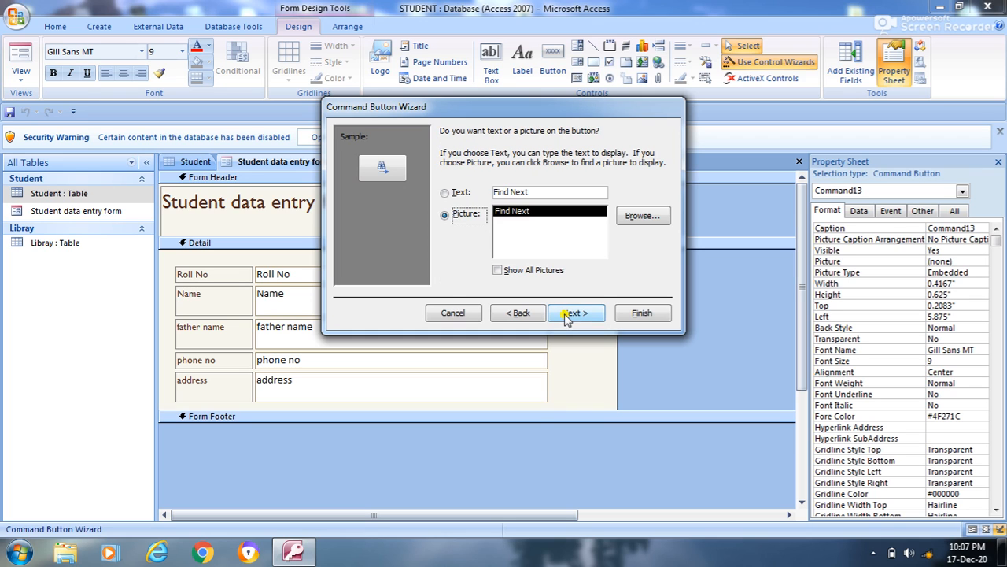
# - Make the command button show the text "search" instead of a picture
pyautogui.click(551, 192)
pyautogui.press('BackSpace')
pyautogui.press('BackSpace')
pyautogui.press('BackSpace')
pyautogui.press('BackSpace')
pyautogui.press('BackSpace')
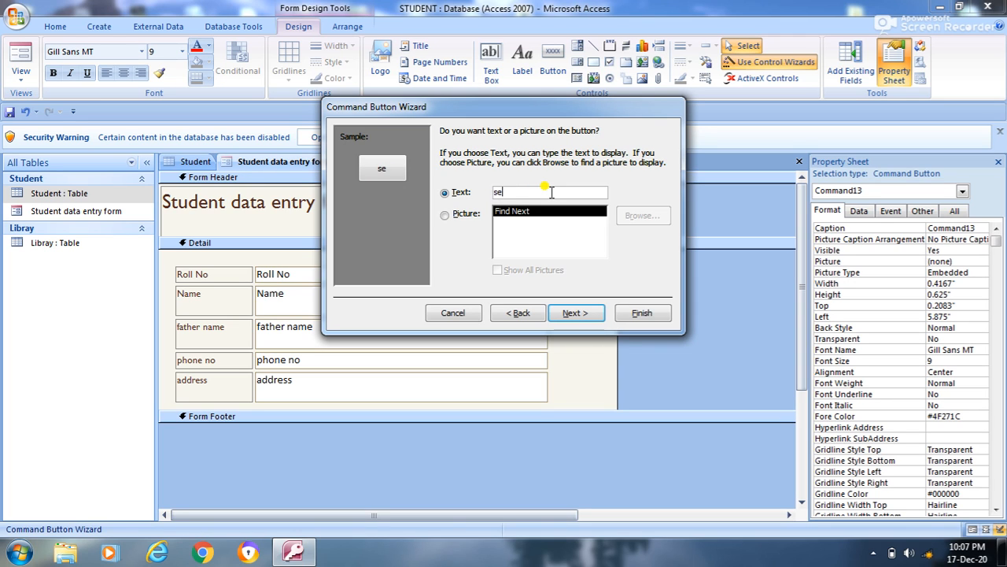
pyautogui.write('search')
pyautogui.click(559, 314)
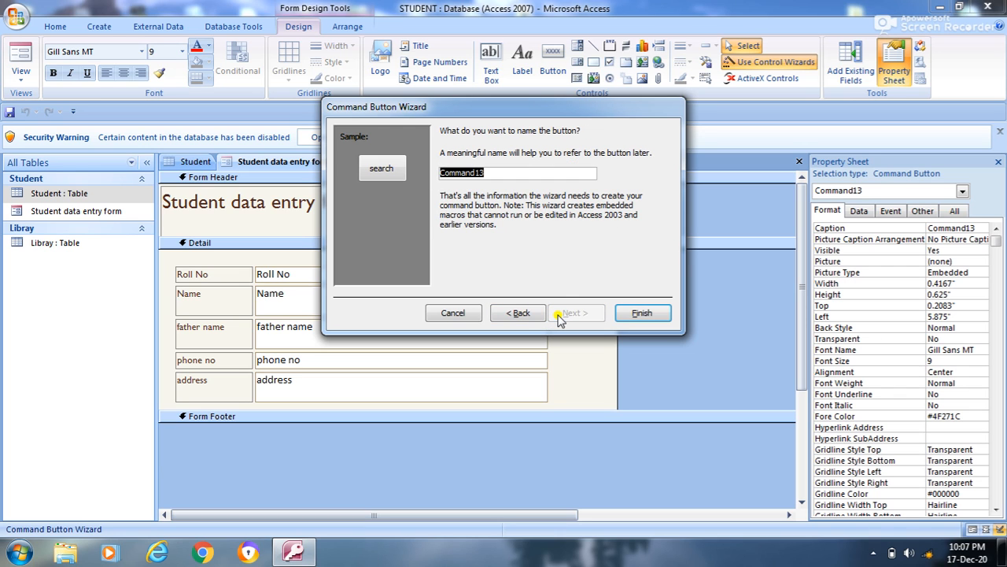
# - Name the command button "search" and finish the Command Button Wizard
pyautogui.click(513, 174)
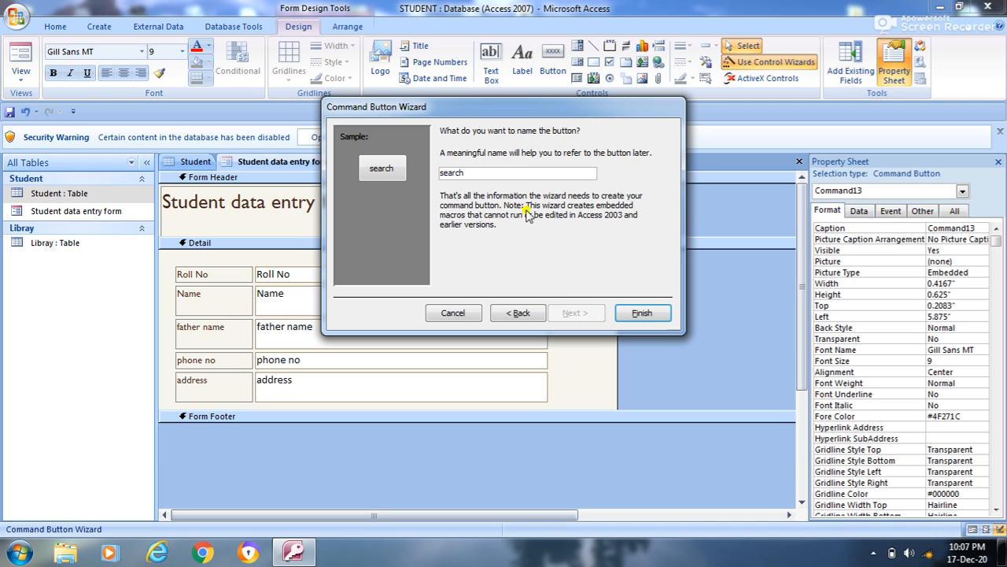
pyautogui.click(656, 315)
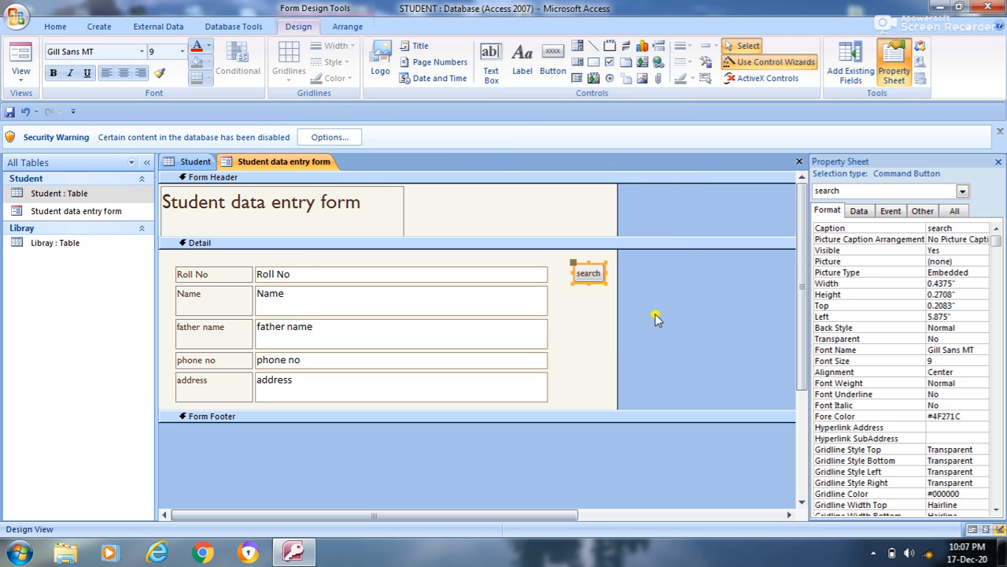
pyautogui.click(596, 319)
pyautogui.click(588, 277)
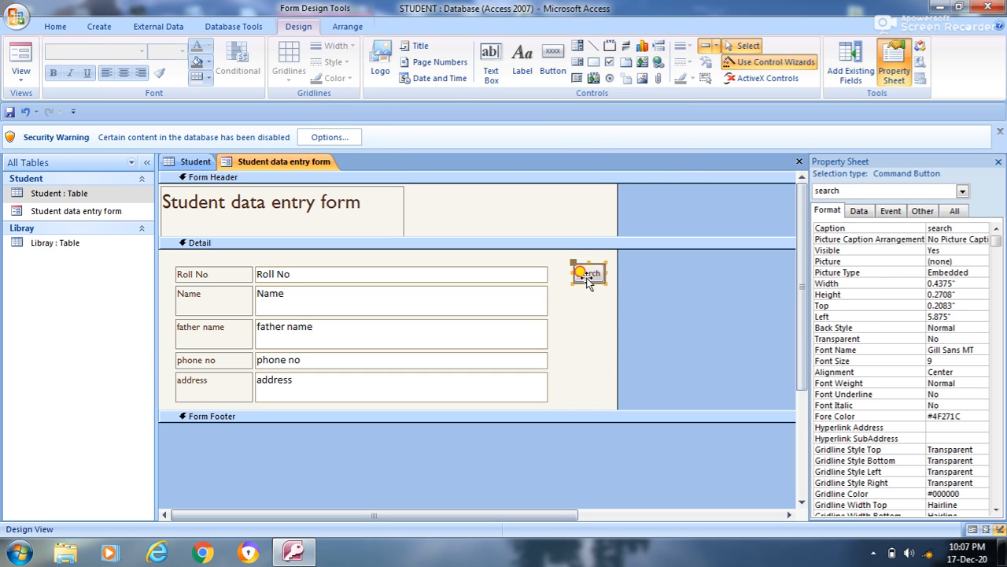
# - Switch the student form to Form View, try out the search button and dismiss the dialogs it opens
pyautogui.click(489, 217)
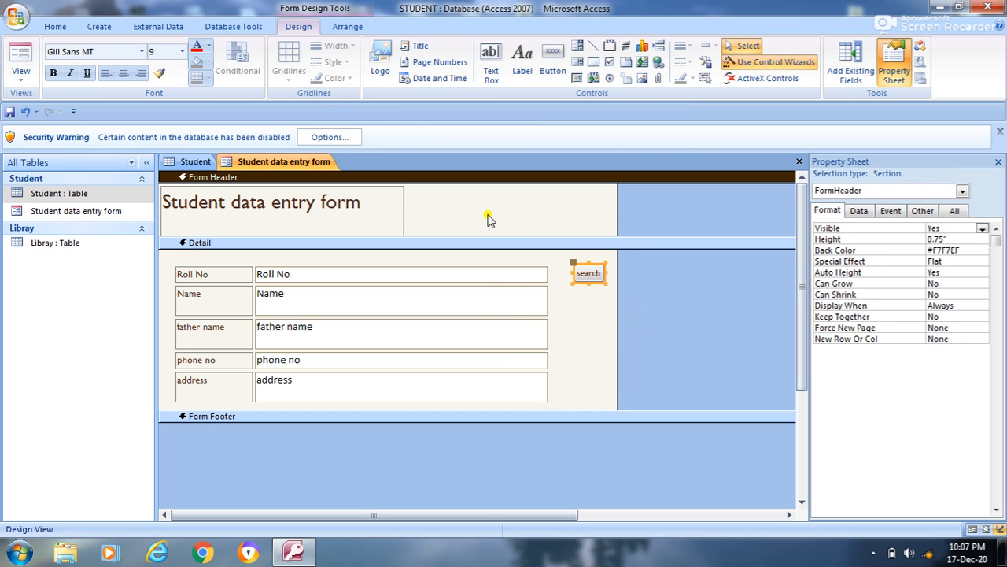
pyautogui.rightClick(489, 217)
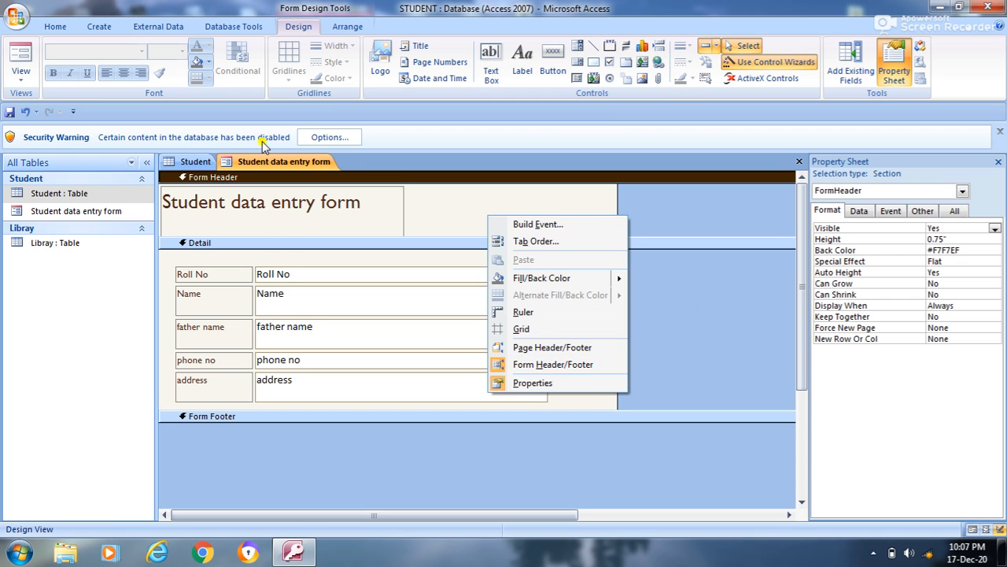
pyautogui.rightClick(266, 161)
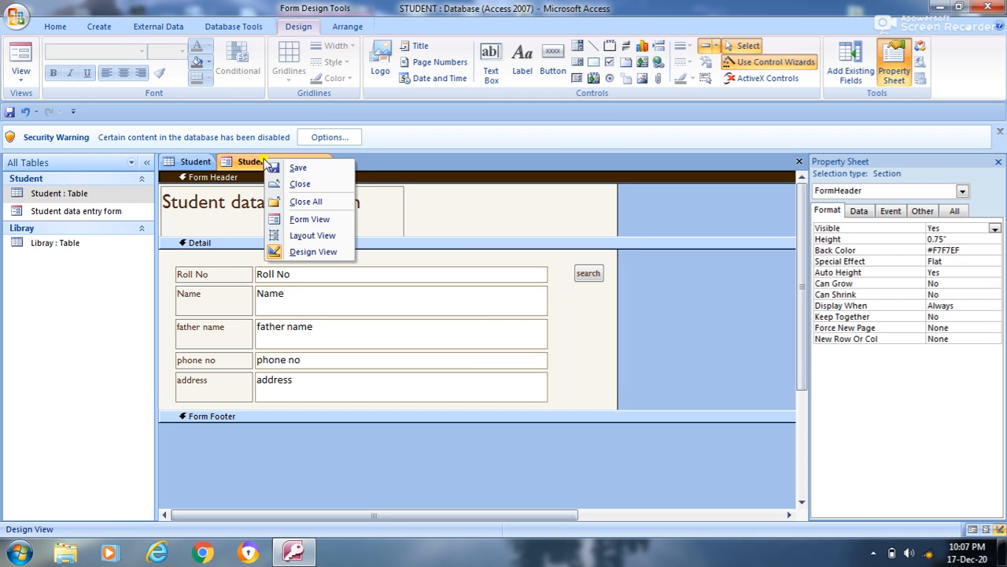
pyautogui.click(299, 219)
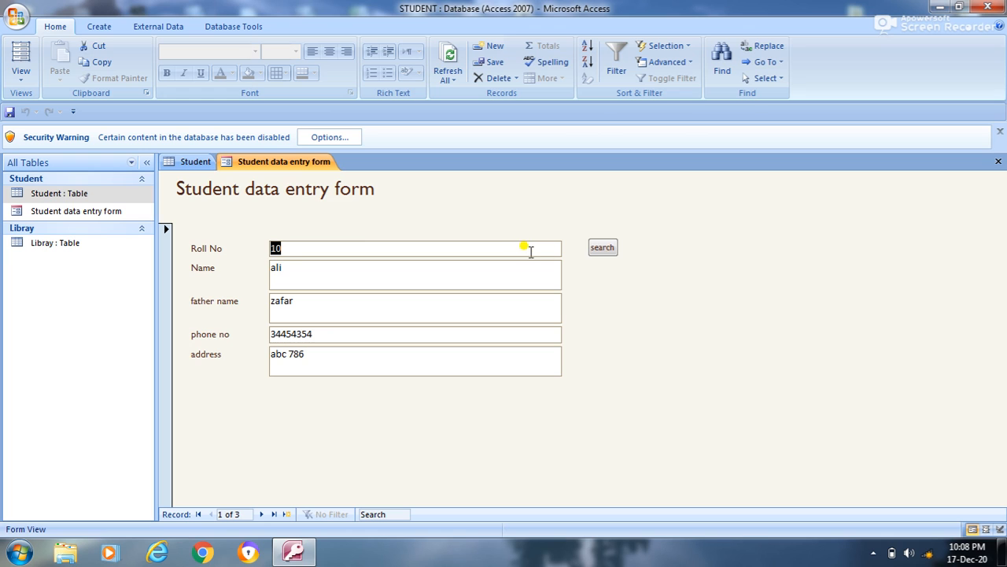
pyautogui.click(602, 248)
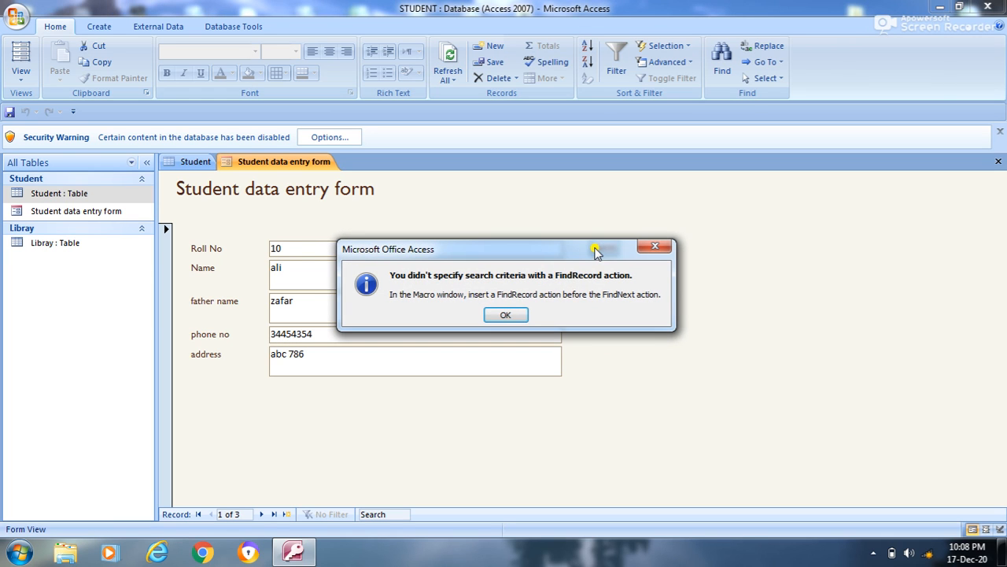
pyautogui.click(511, 314)
pyautogui.click(655, 247)
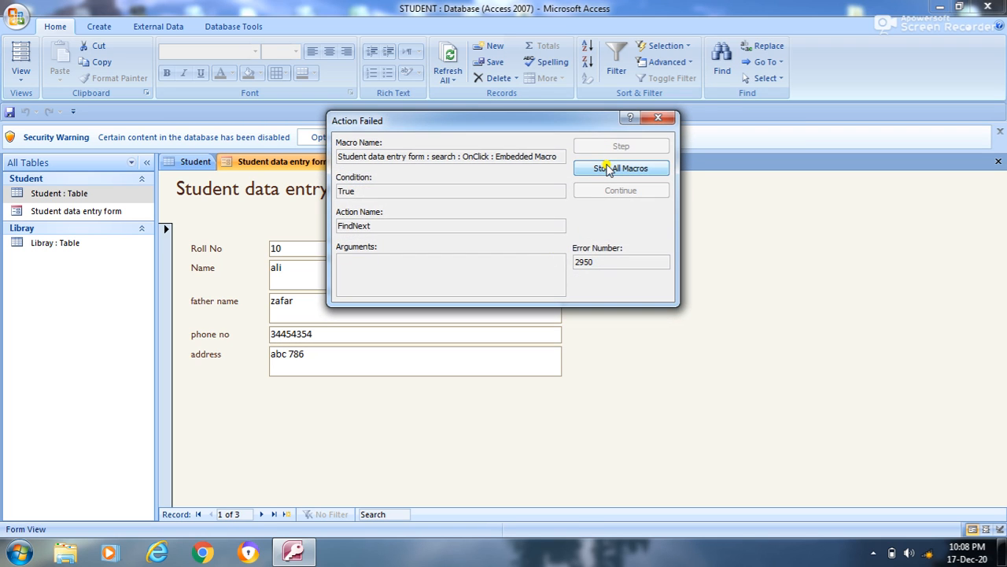
pyautogui.click(661, 118)
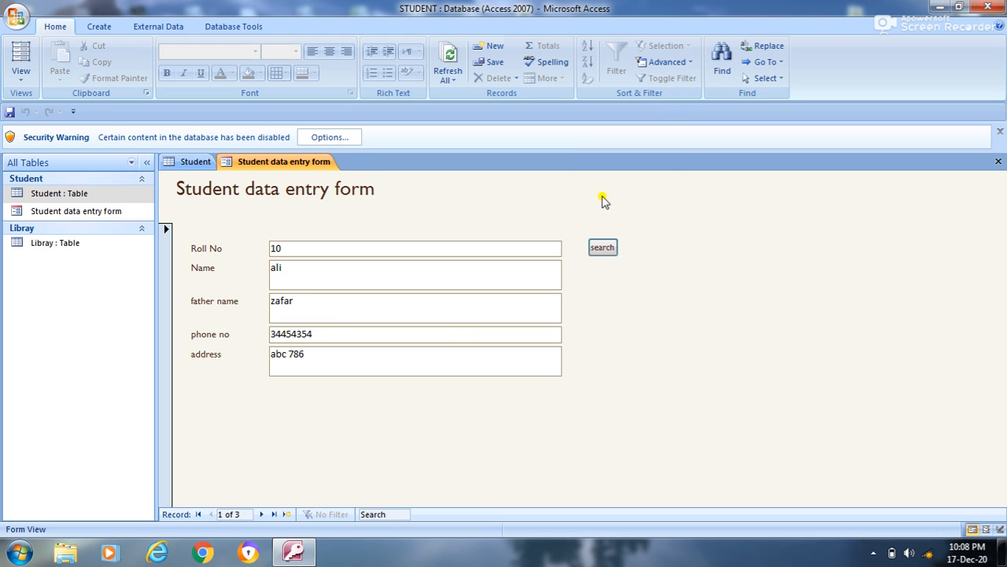
# - In Design View, insert the picture Untitled.png as the form header logo and widen it to about 1"
pyautogui.rightClick(292, 163)
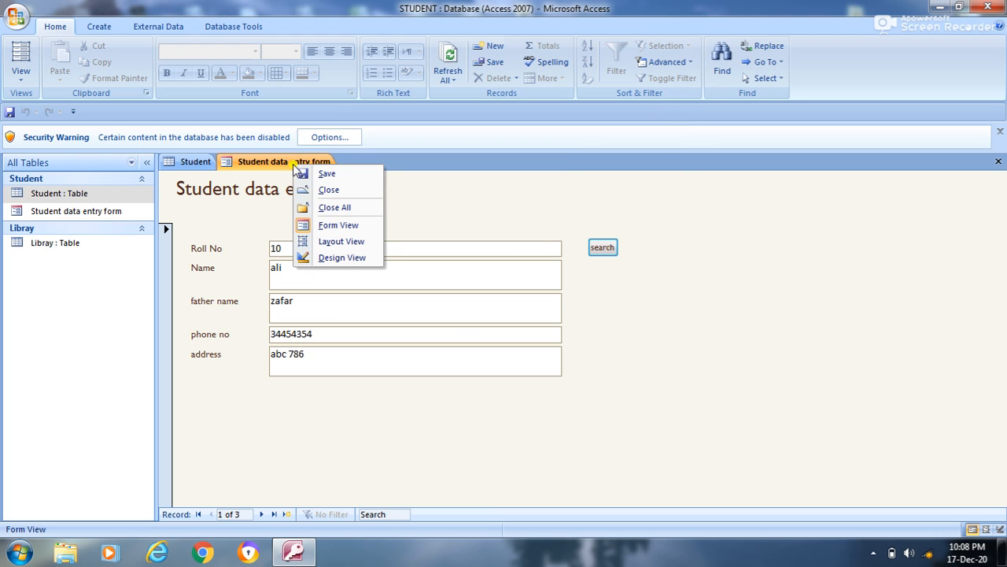
pyautogui.click(329, 258)
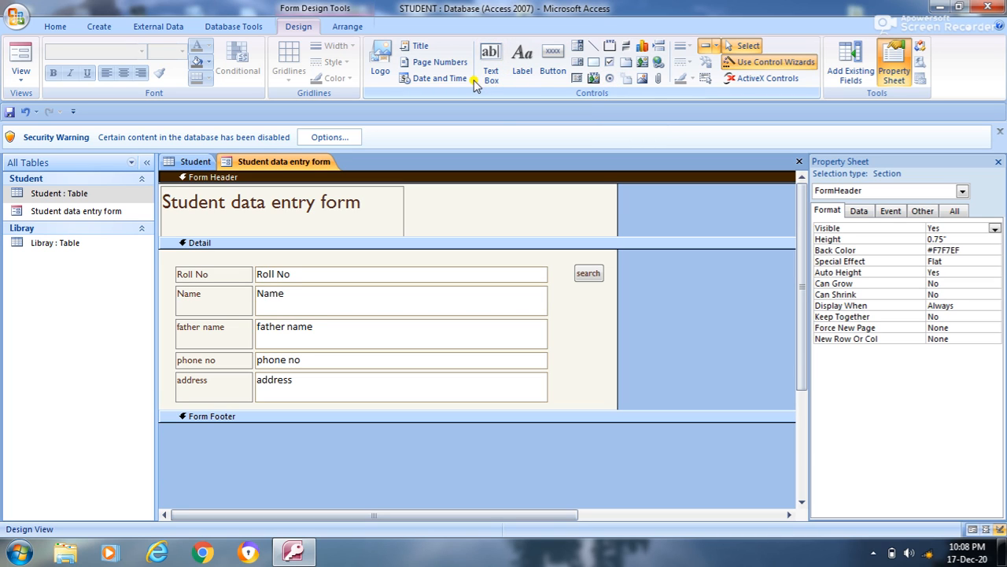
pyautogui.click(381, 63)
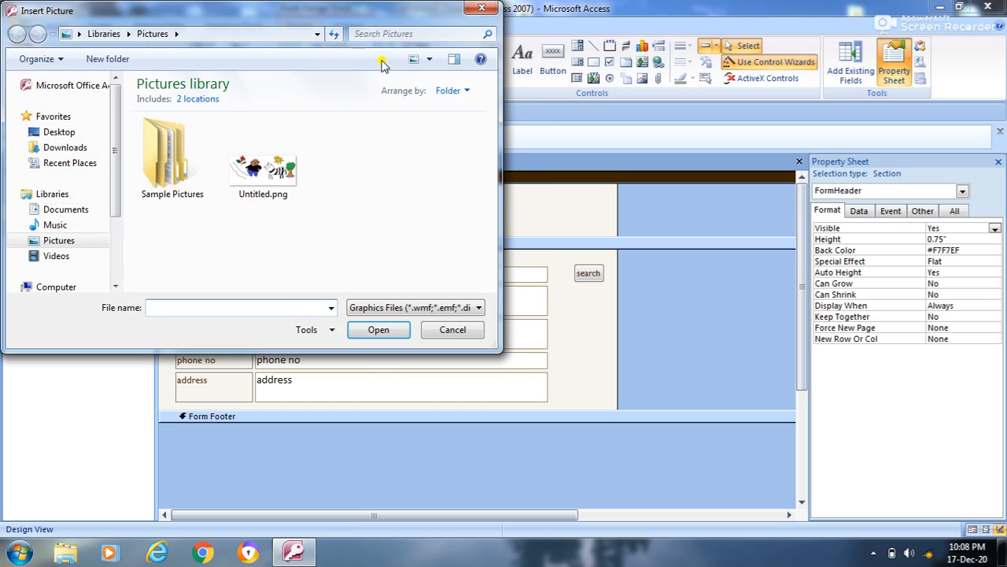
pyautogui.click(250, 165)
pyautogui.click(390, 332)
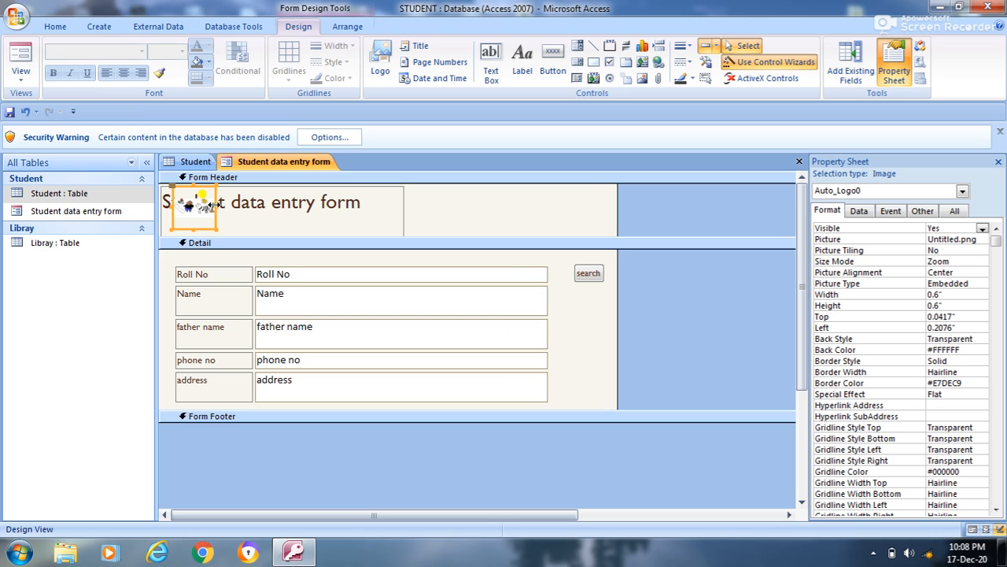
pyautogui.moveTo(214, 203); pyautogui.dragTo(245, 204)
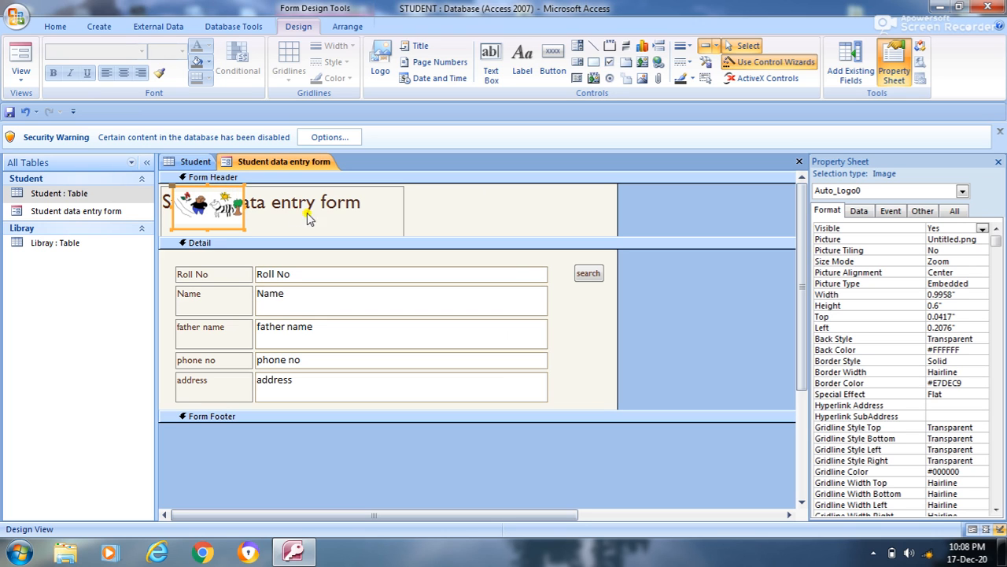
# - Move the form title label clear of the logo, to about 2.67" from the form's left edge, and nudge the logo slightly down
pyautogui.click(398, 206)
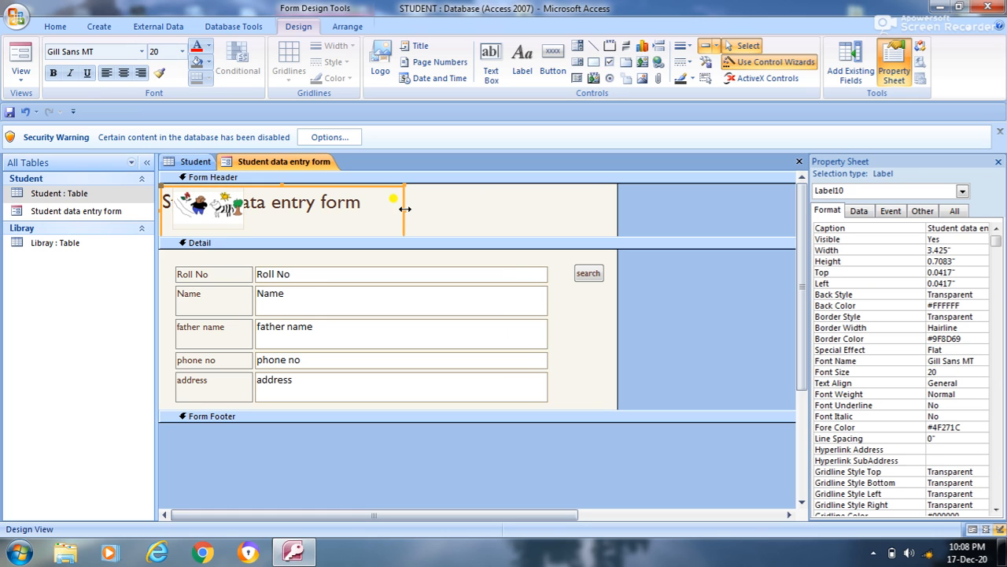
pyautogui.click(391, 207)
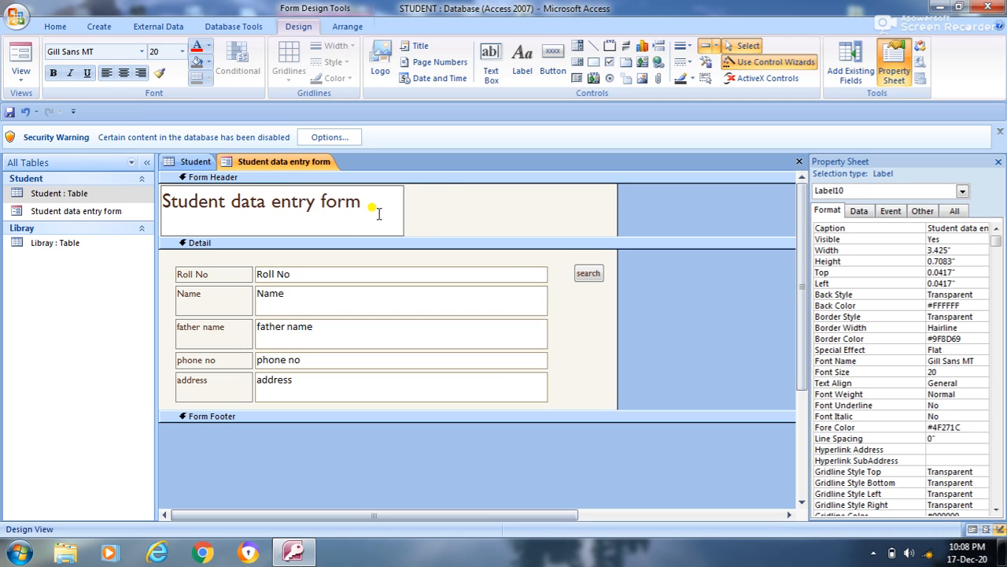
pyautogui.click(423, 219)
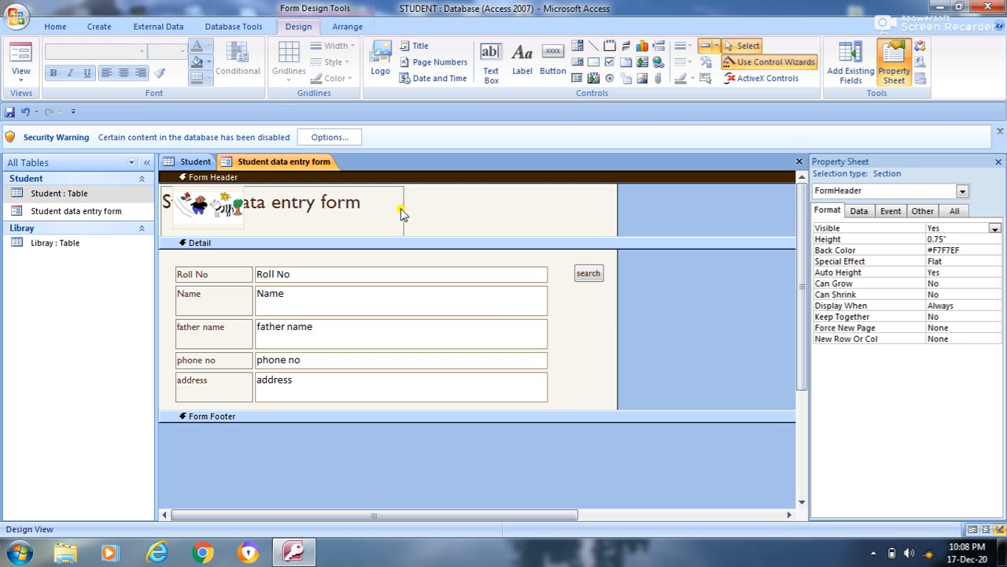
pyautogui.moveTo(402, 208); pyautogui.dragTo(582, 203)
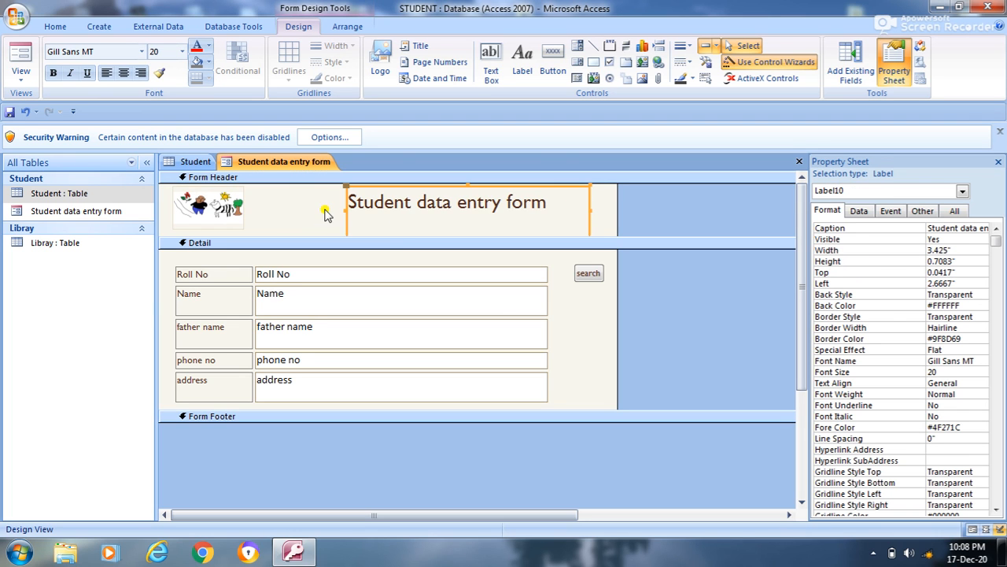
pyautogui.click(210, 218)
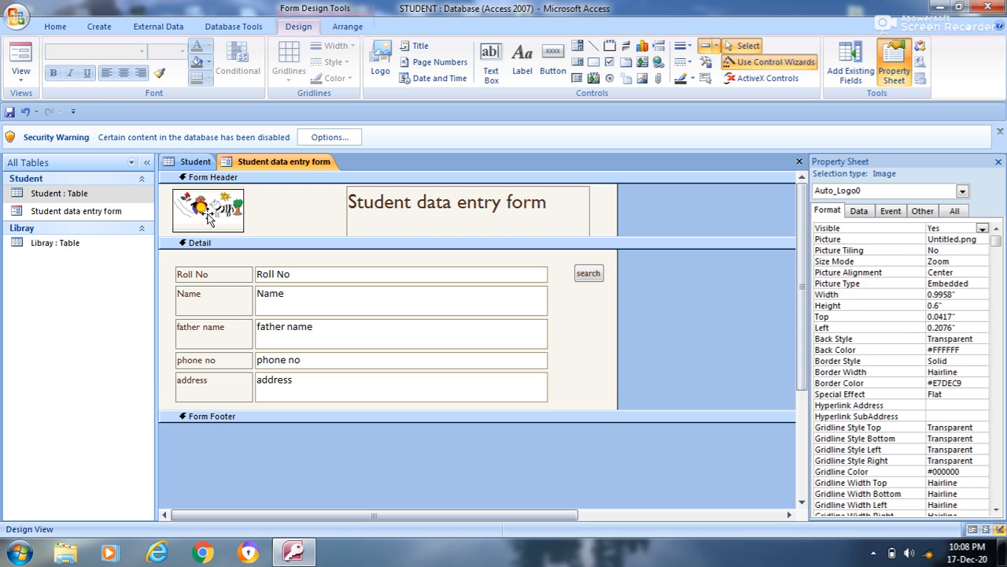
# - Display the student form in Form View to check the header with its logo and title
pyautogui.rightClick(328, 210)
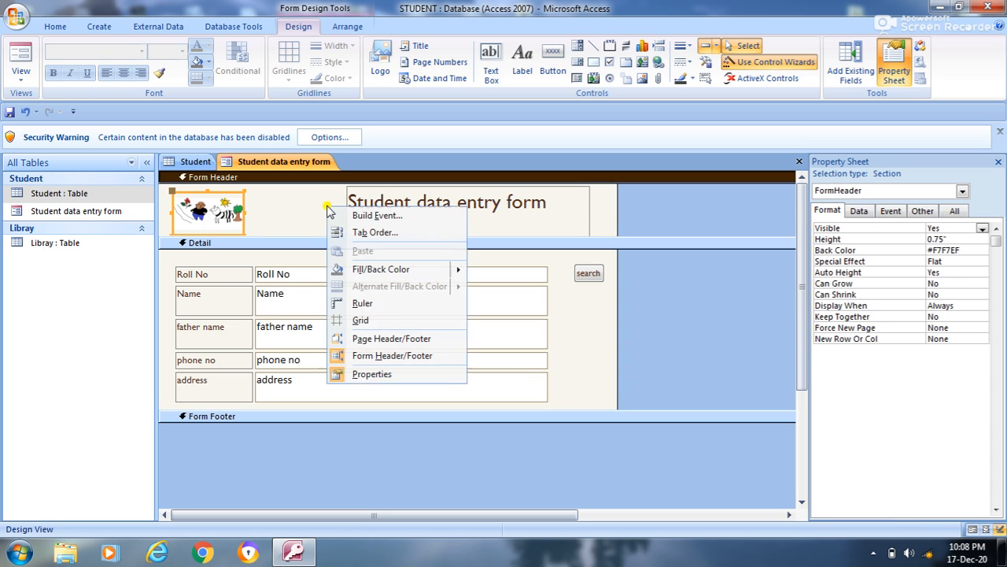
pyautogui.click(285, 163)
pyautogui.rightClick(285, 163)
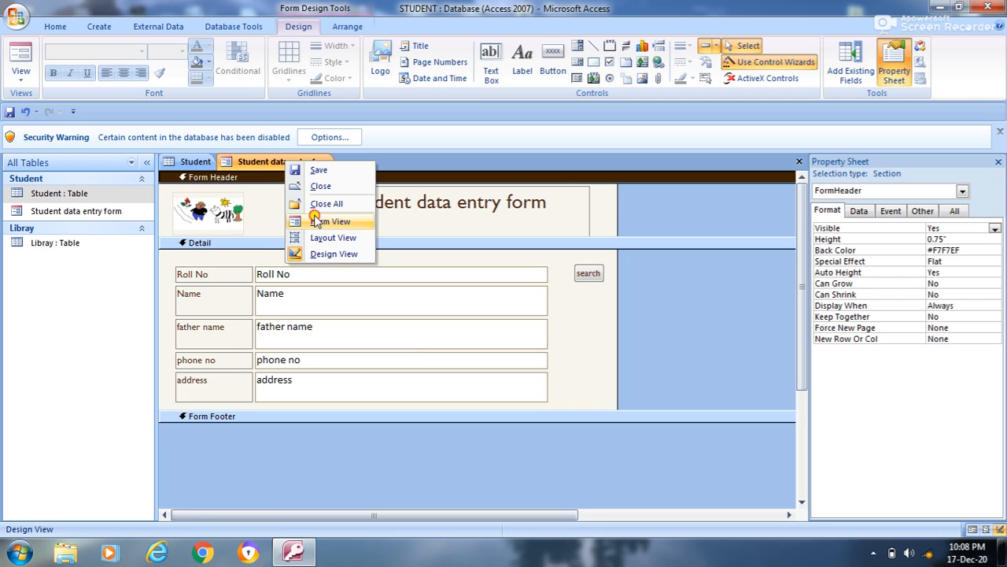
pyautogui.click(314, 219)
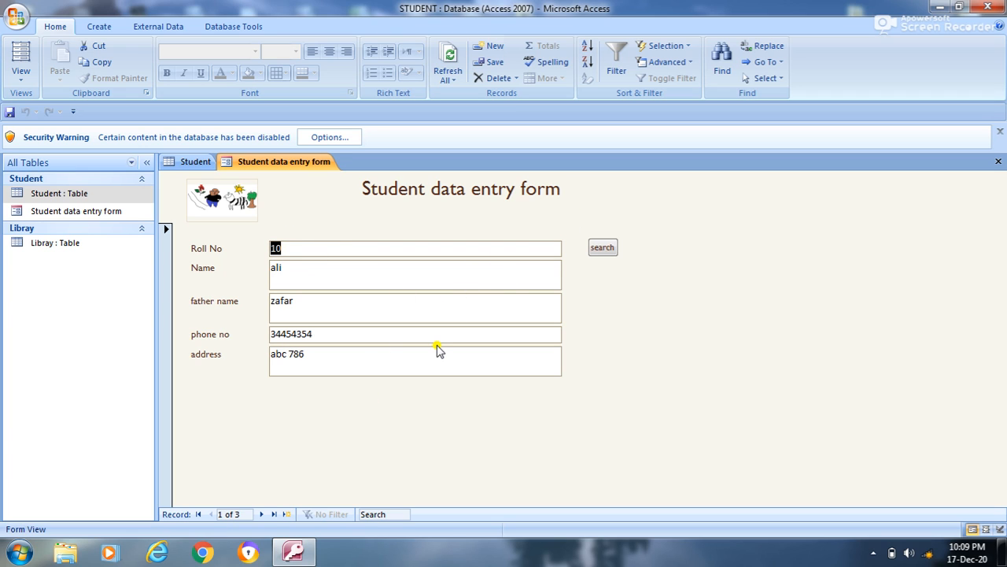
pyautogui.click(873, 552)
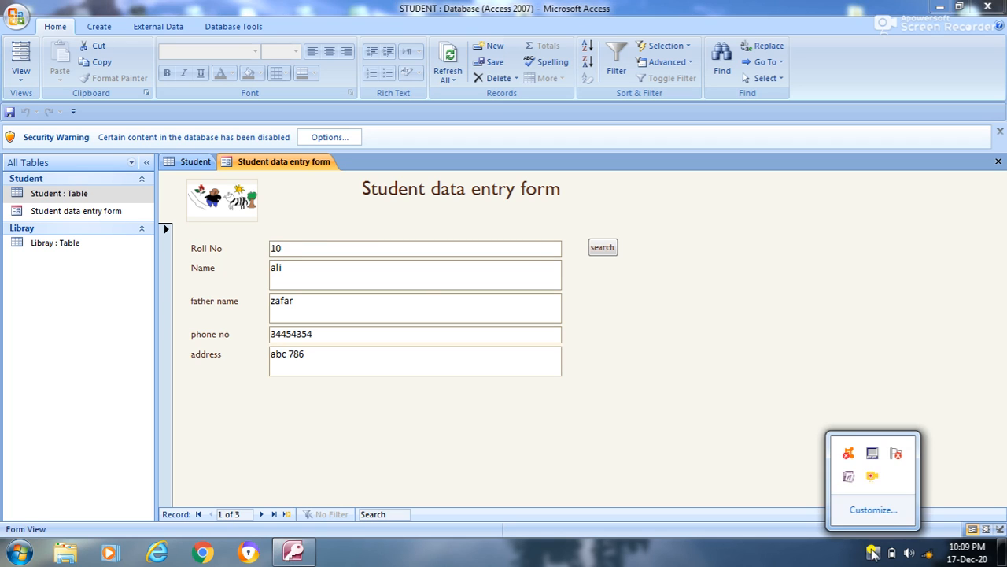
pyautogui.rightClick(868, 478)
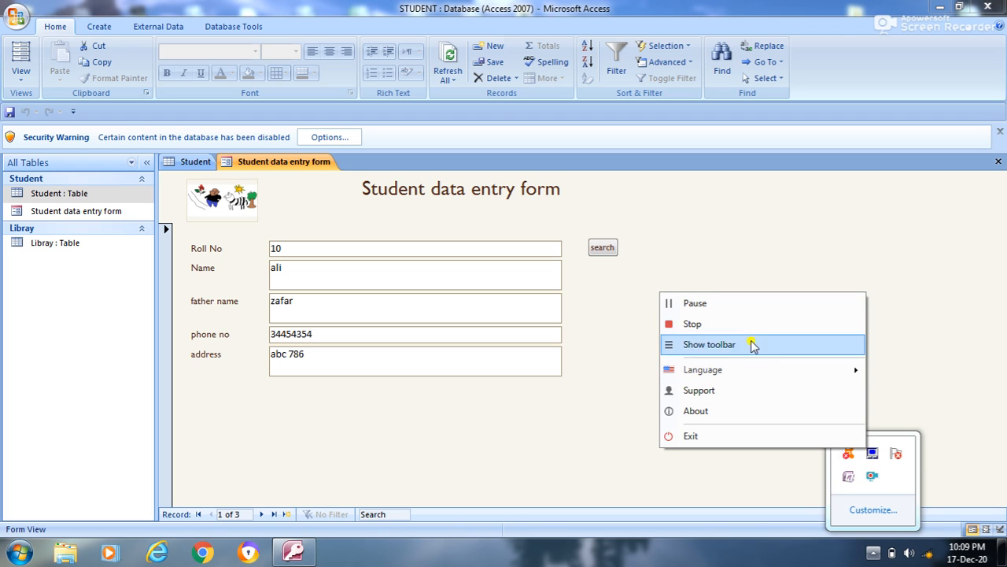